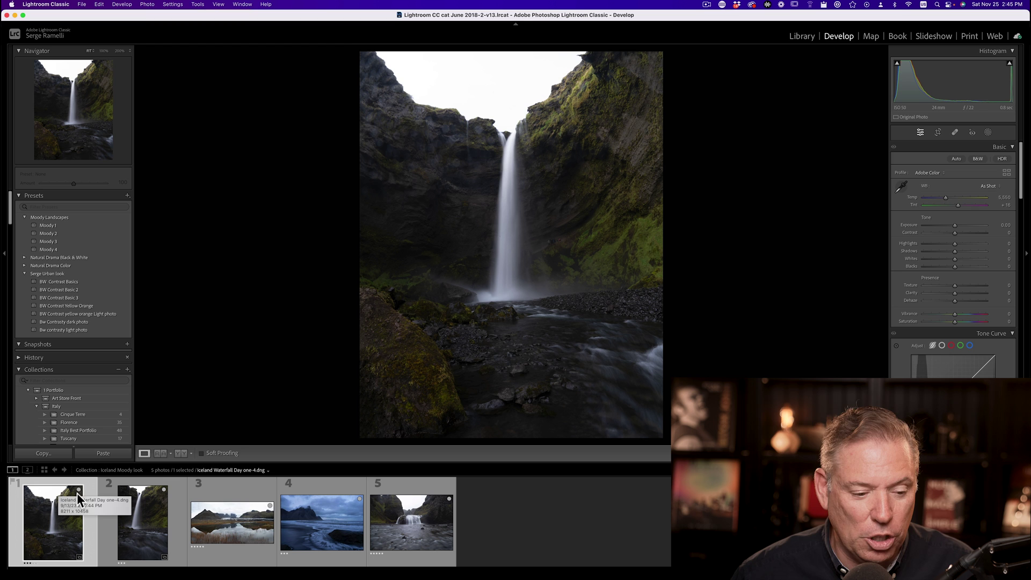
Step: Apply the Moody 3 preset to the first waterfall photo and heal the dark spot in the sky
left_click(53, 499)
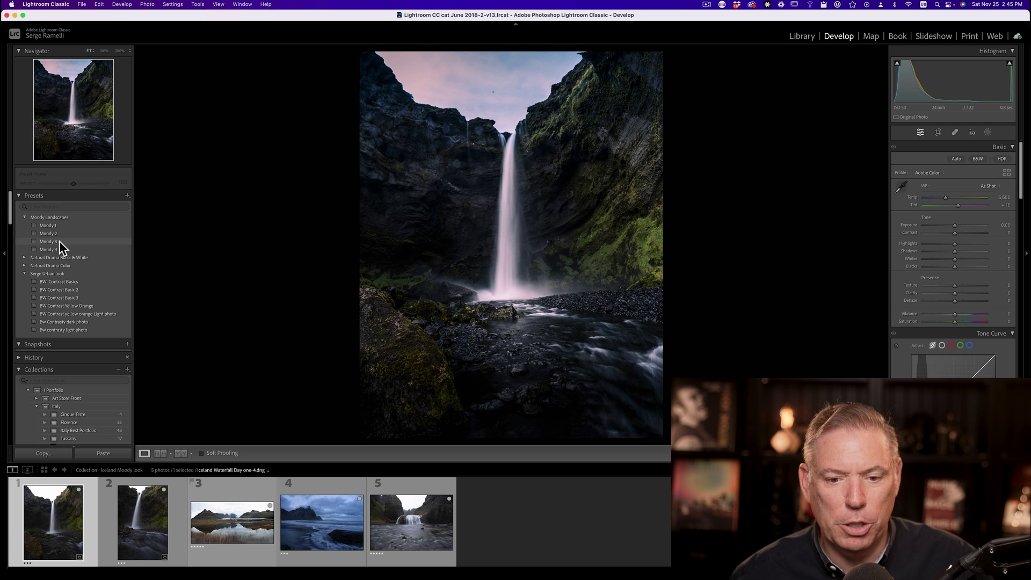
left_click(59, 241)
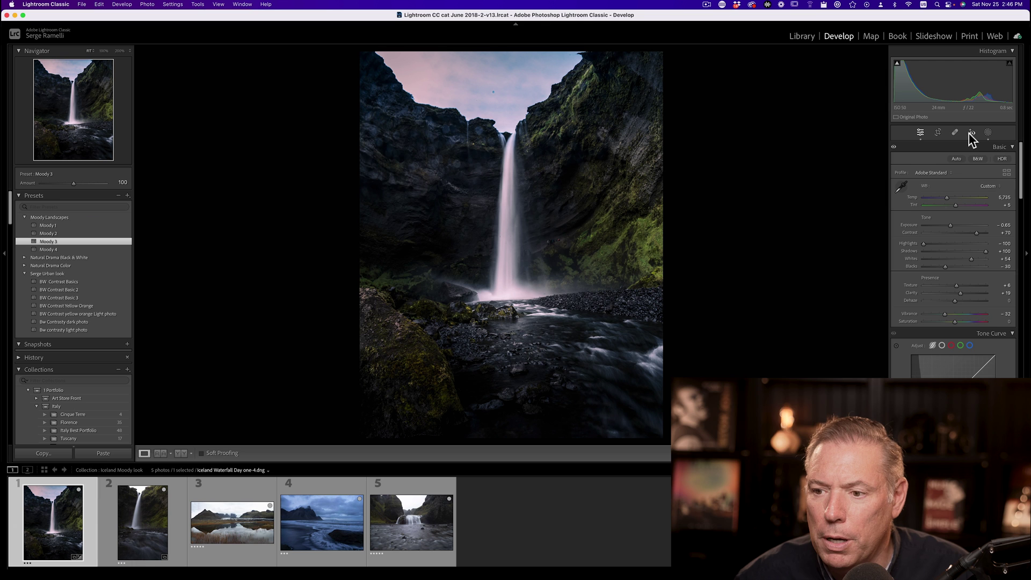
left_click(956, 133)
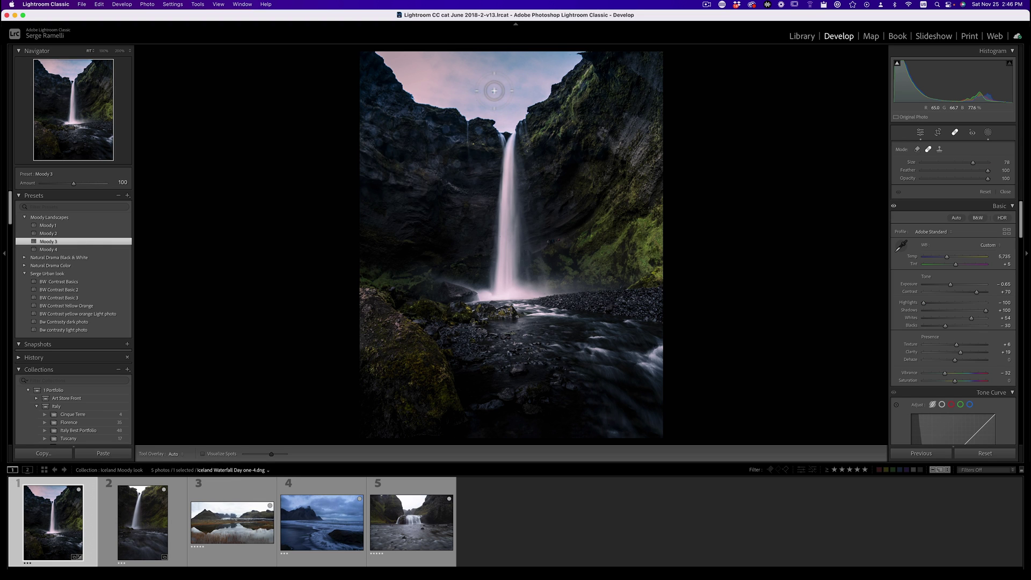
left_click(494, 91)
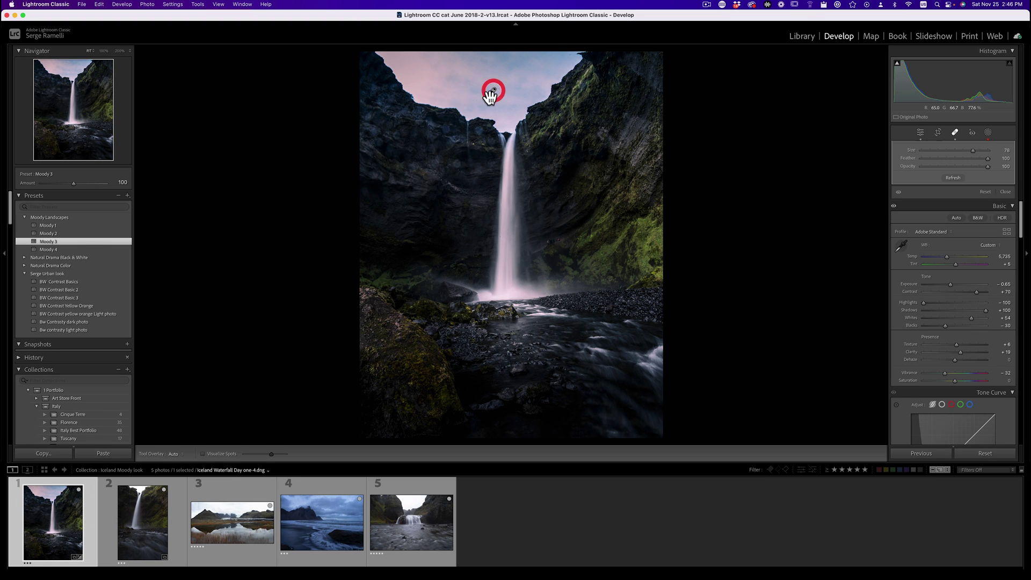
left_click(1005, 205)
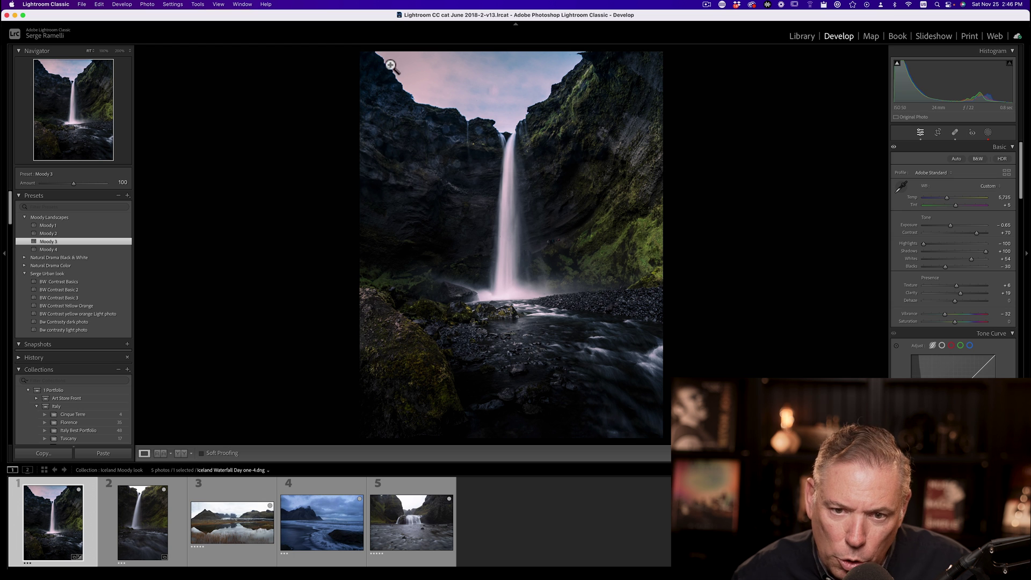
Step: Add a linear gradient mask from the top of the sky down to the waterfall's crest with Exposure at −0.51
left_click(989, 132)
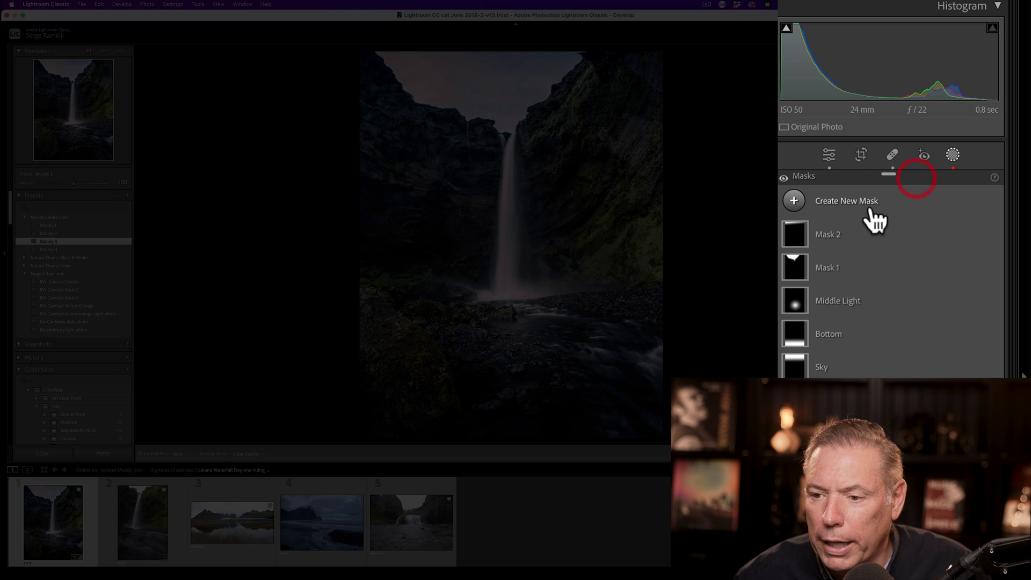
left_click(901, 159)
left_click(858, 359)
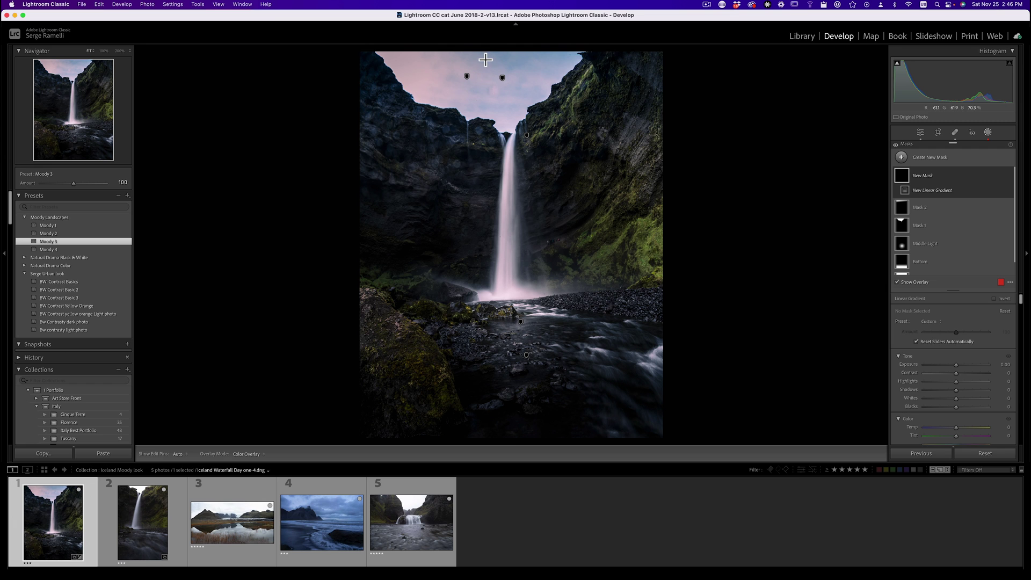
left_click_drag(487, 60, 490, 140)
left_click_drag(958, 365, 953, 365)
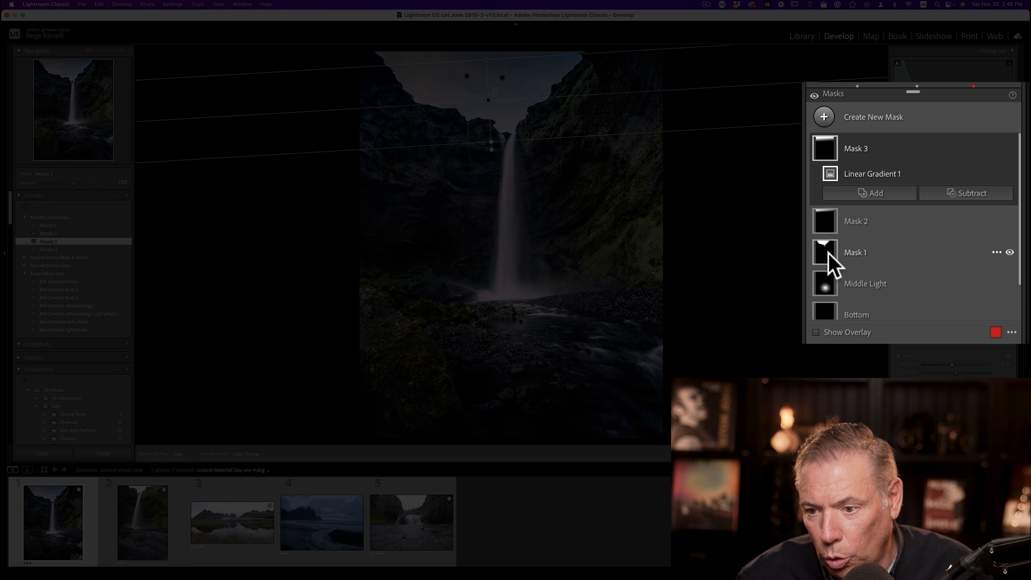
Step: Intersect Mask 3 with a Select Sky mask and toggle its visibility to compare the sky
left_click(997, 148)
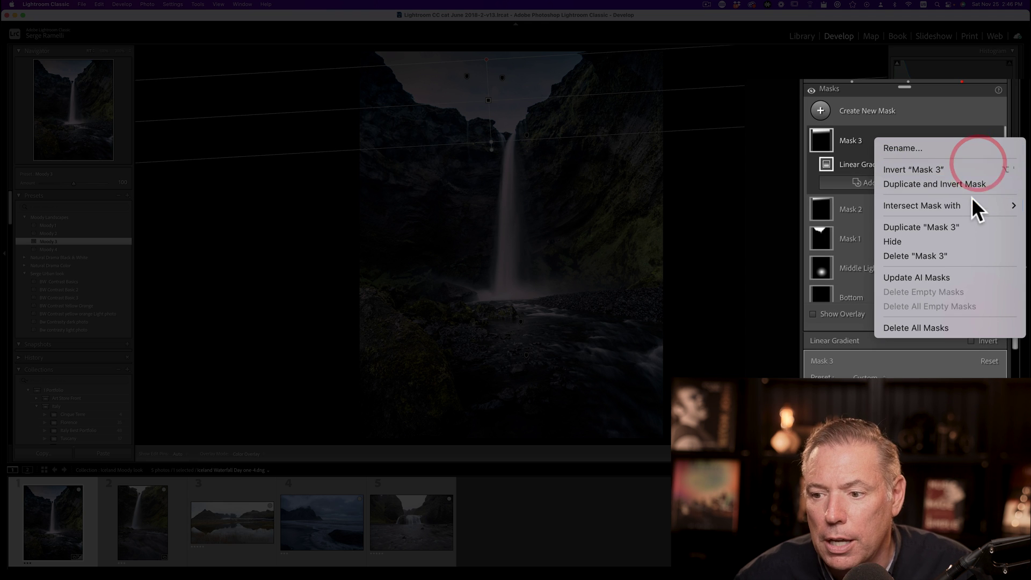
mouse_move(969, 205)
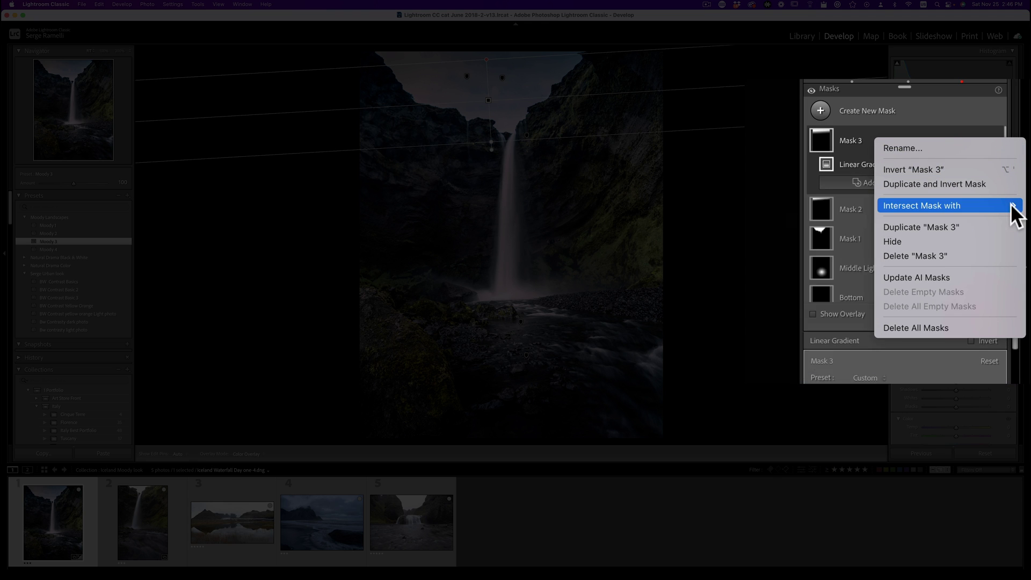
left_click(846, 220)
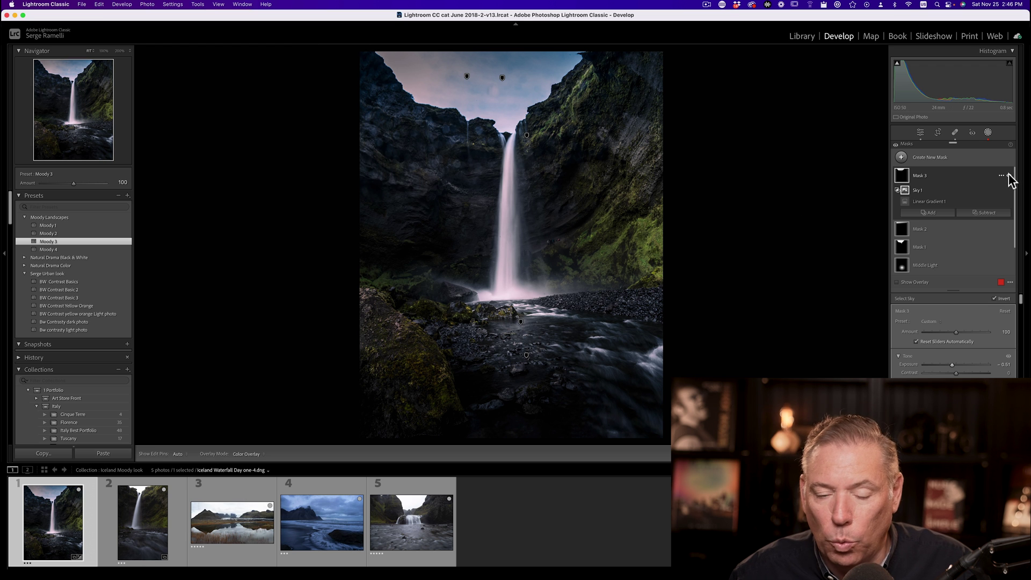
left_click(1005, 175)
left_click(1008, 176)
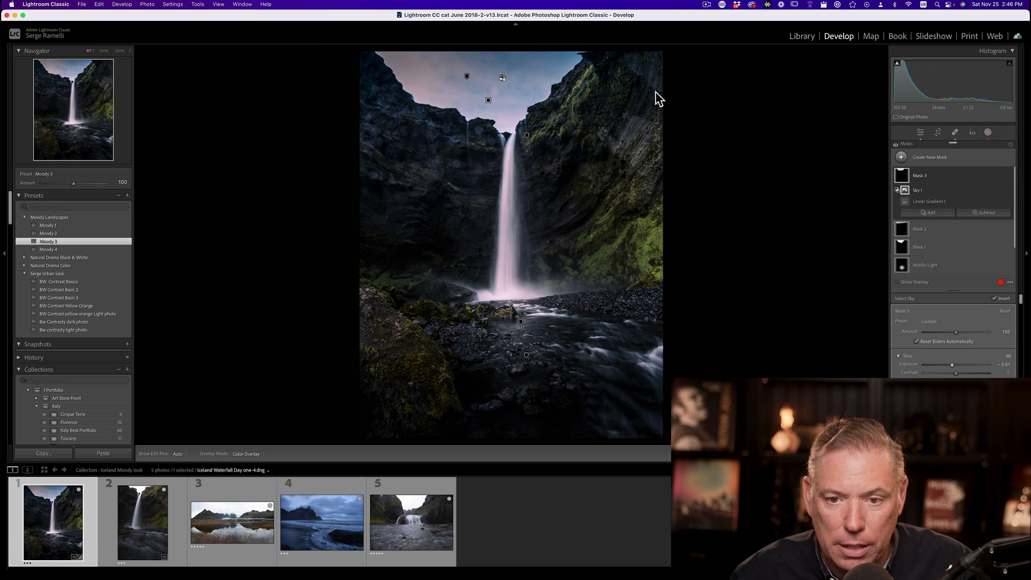
Step: Apply the Moody 3 preset to the second waterfall photo
left_click(62, 495)
left_click(135, 518)
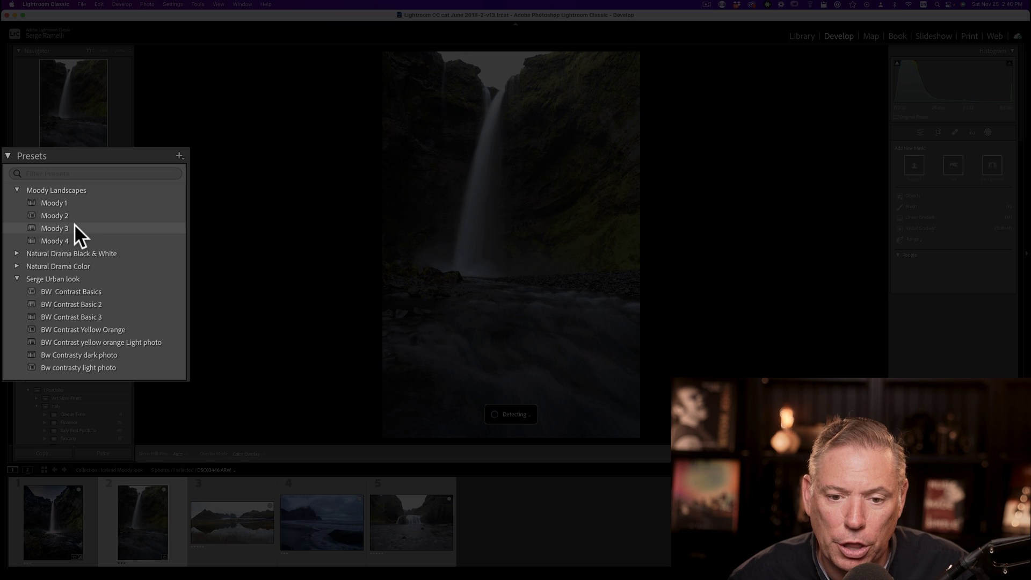
left_click(61, 240)
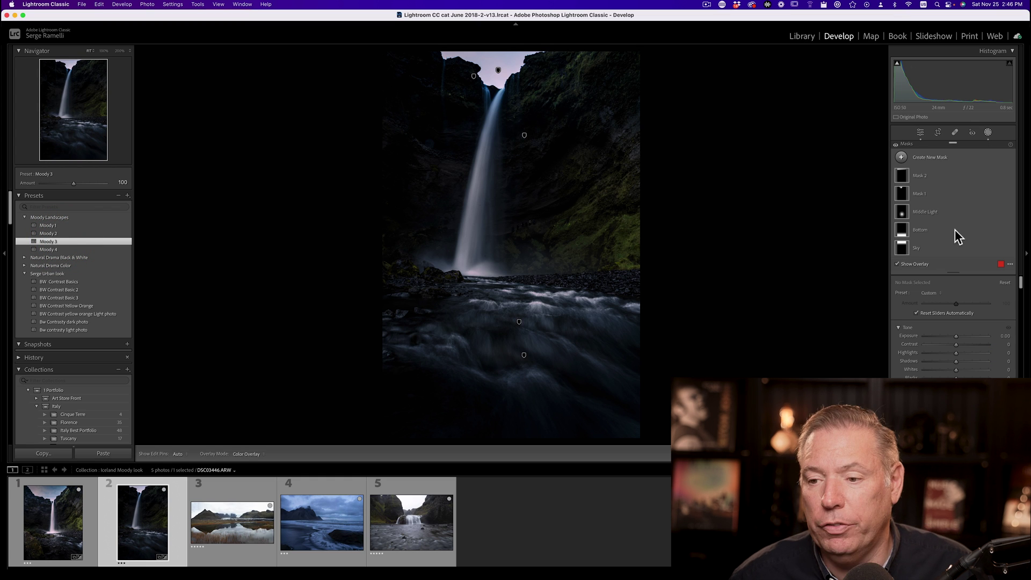
Step: Set Blacks to −16 and Whites to +80 using the clipping preview, and compare the edit against the reset photo
left_click(920, 132)
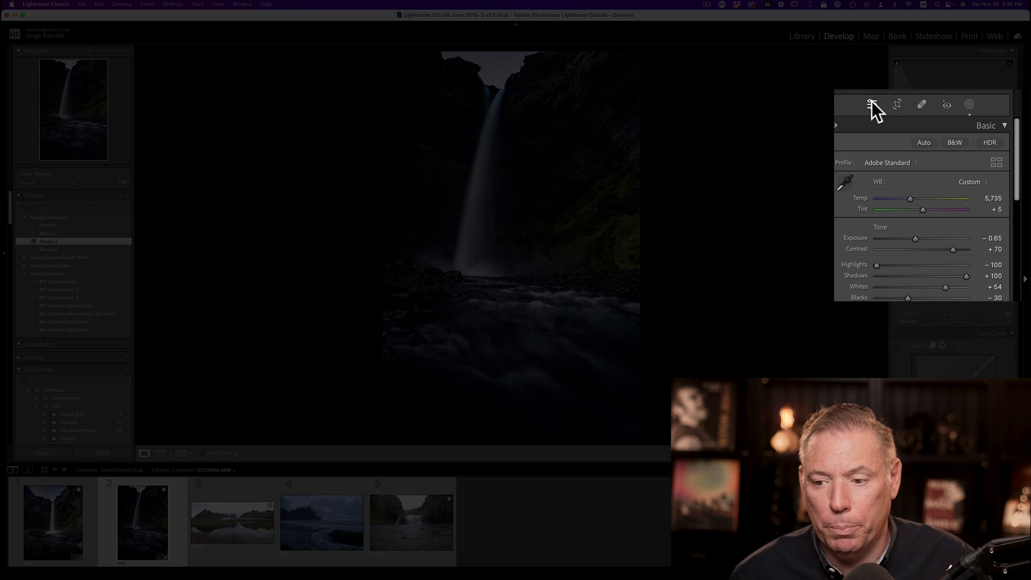
key("alt")
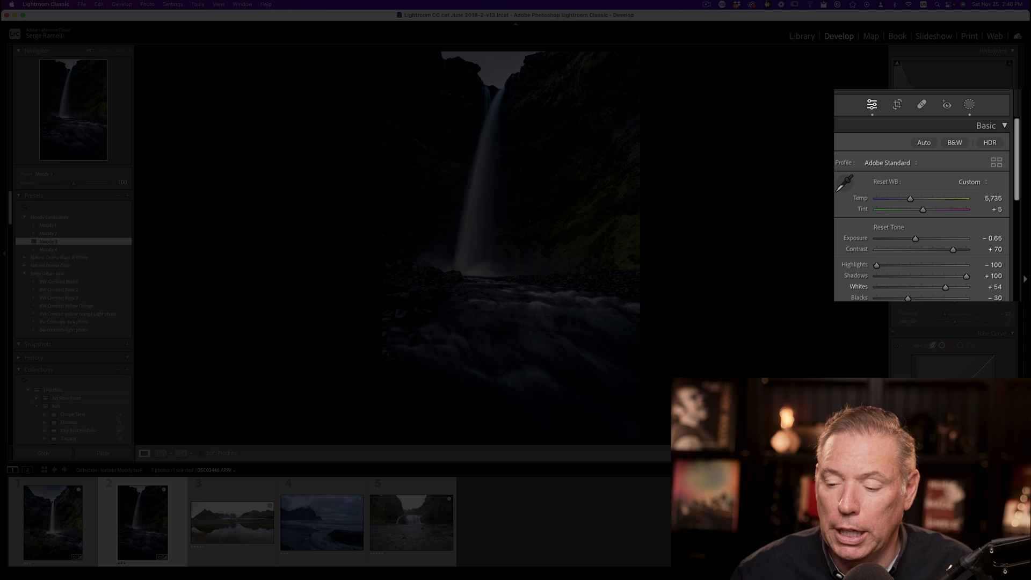
left_click_drag(944, 266, 949, 266)
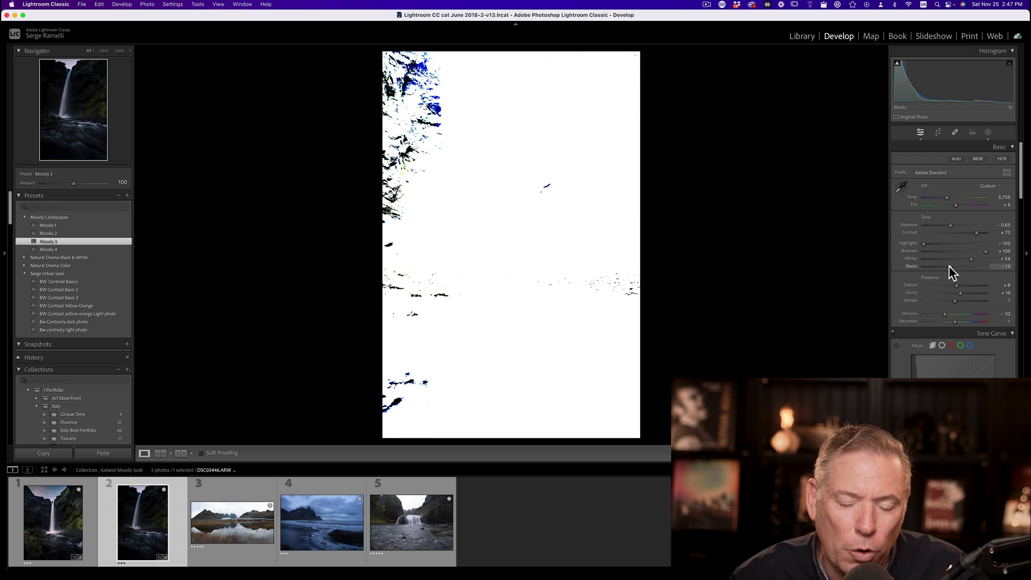
left_click_drag(949, 266, 981, 258)
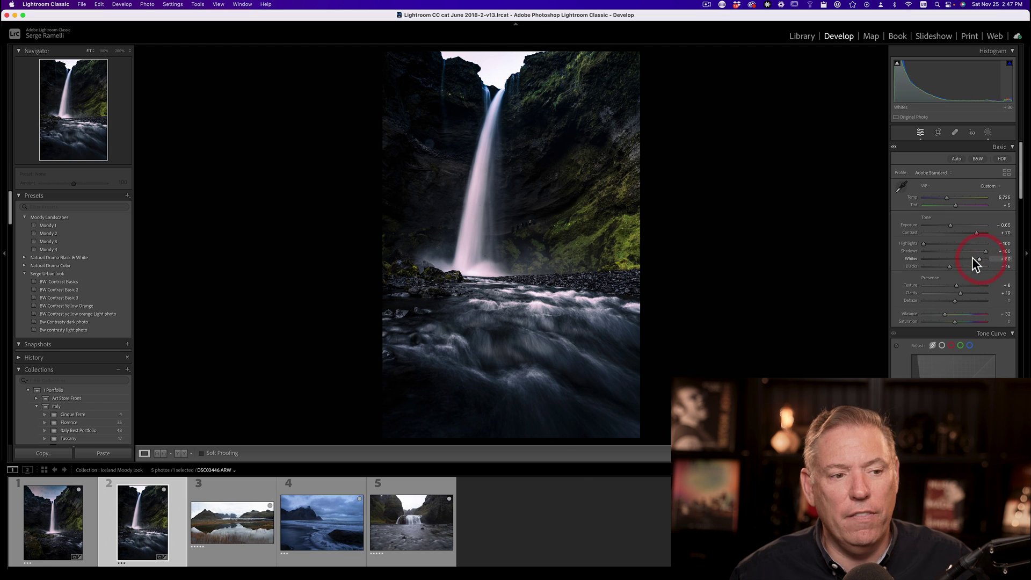
key("super+shift+r")
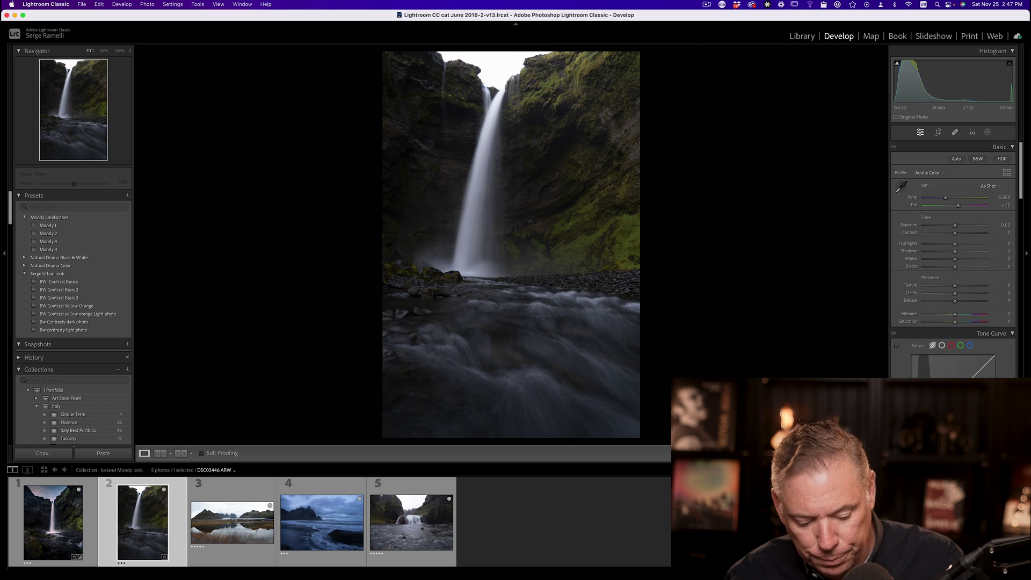
key("super+z")
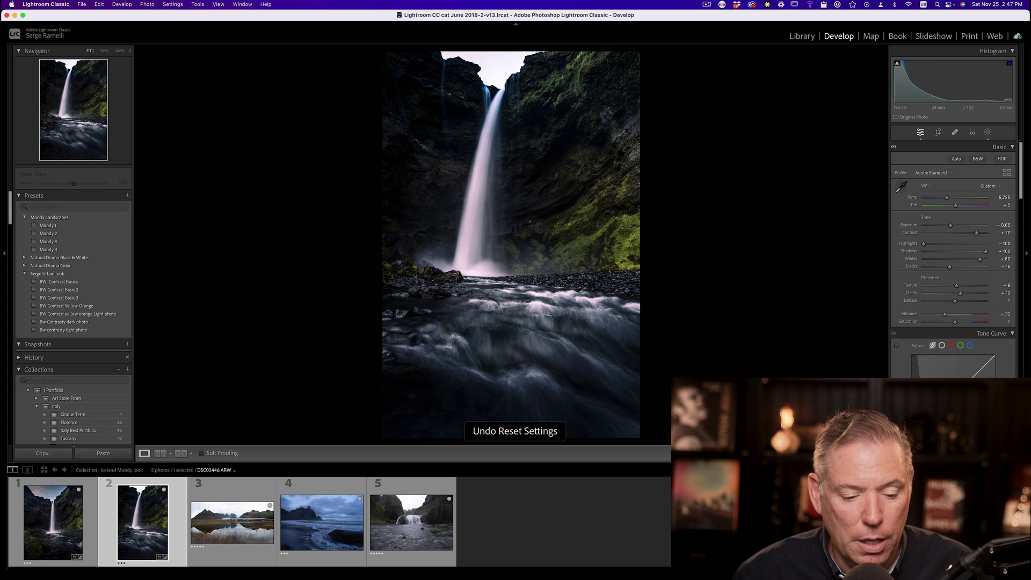
Step: Preview the Moody presets on the mountain lake panorama and apply Moody 4
left_click(247, 484)
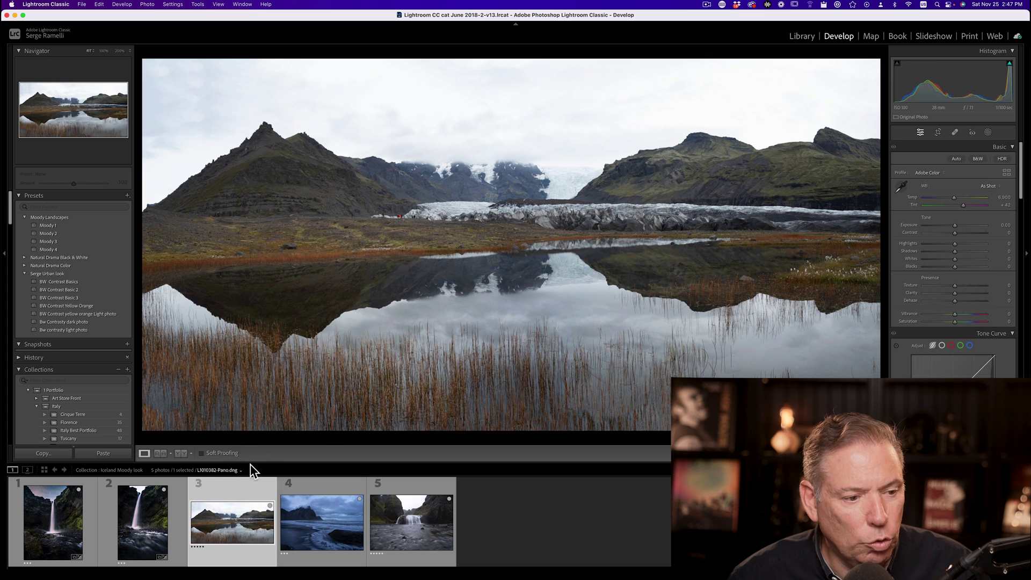
left_click(61, 226)
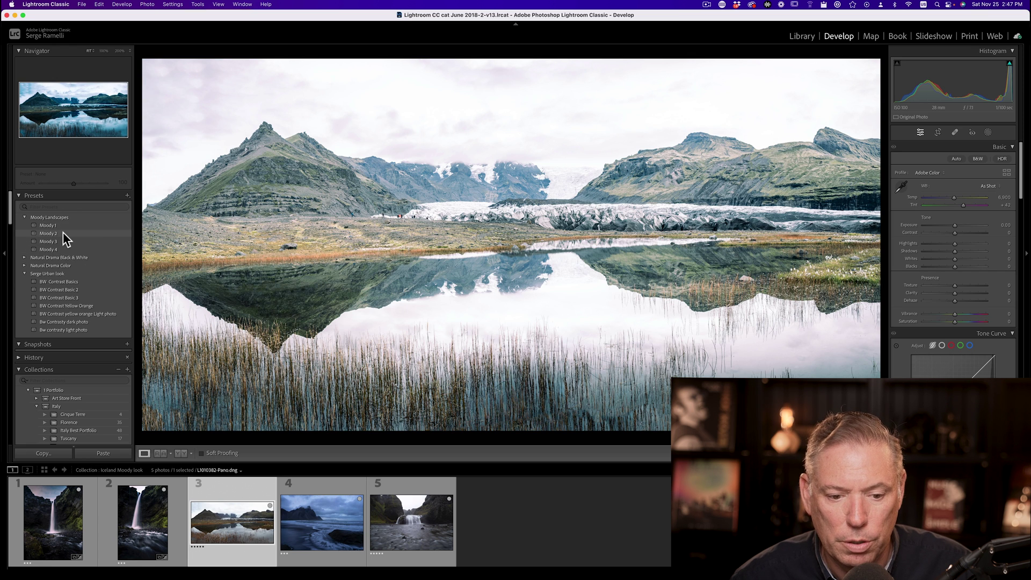
left_click(62, 233)
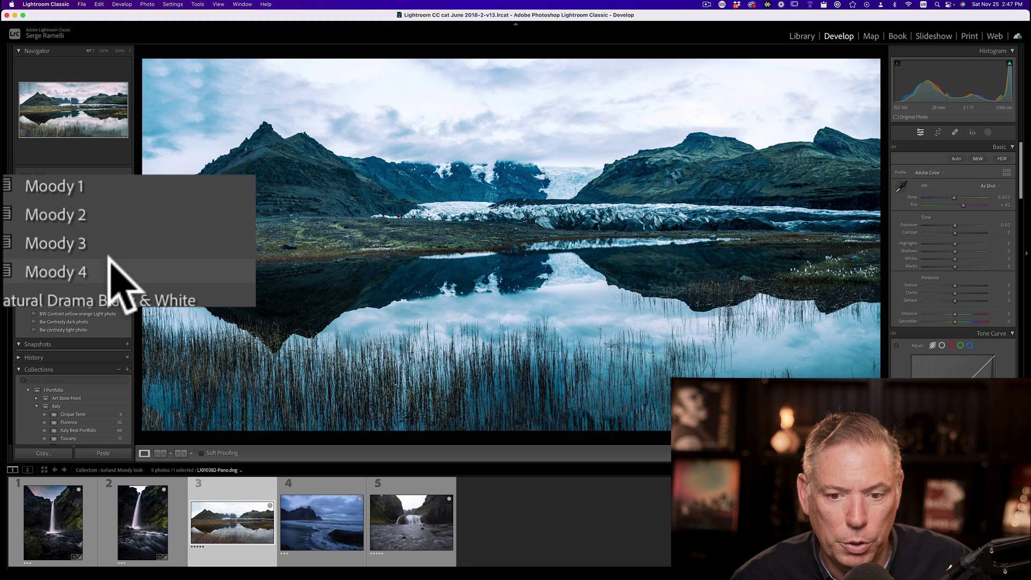
left_click(63, 248)
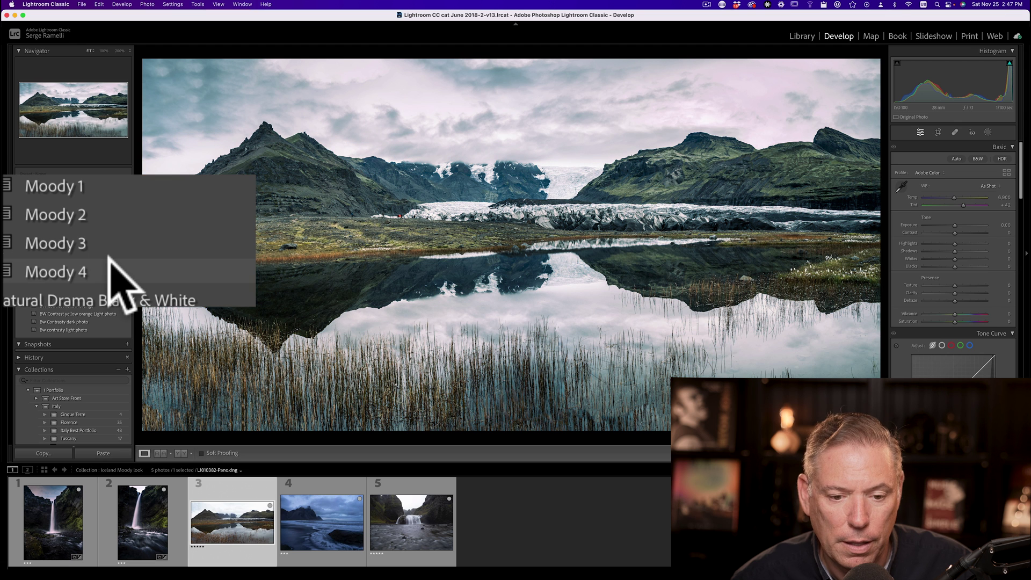
left_click(63, 249)
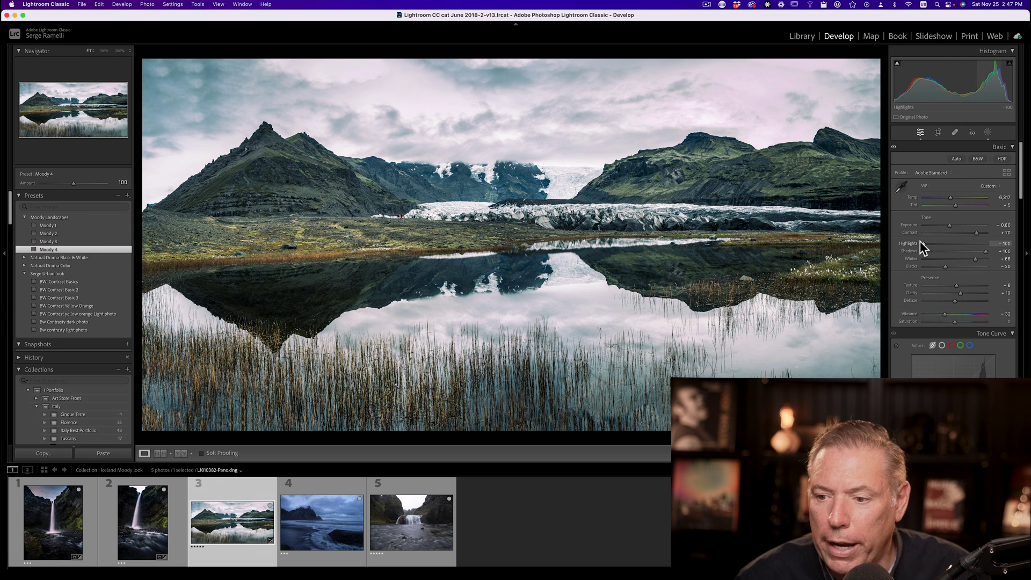
Step: Set the panorama's Exposure to −1.05, Tint to +41 and Temp to 5,585, and compare before and after
left_click_drag(935, 205, 932, 206)
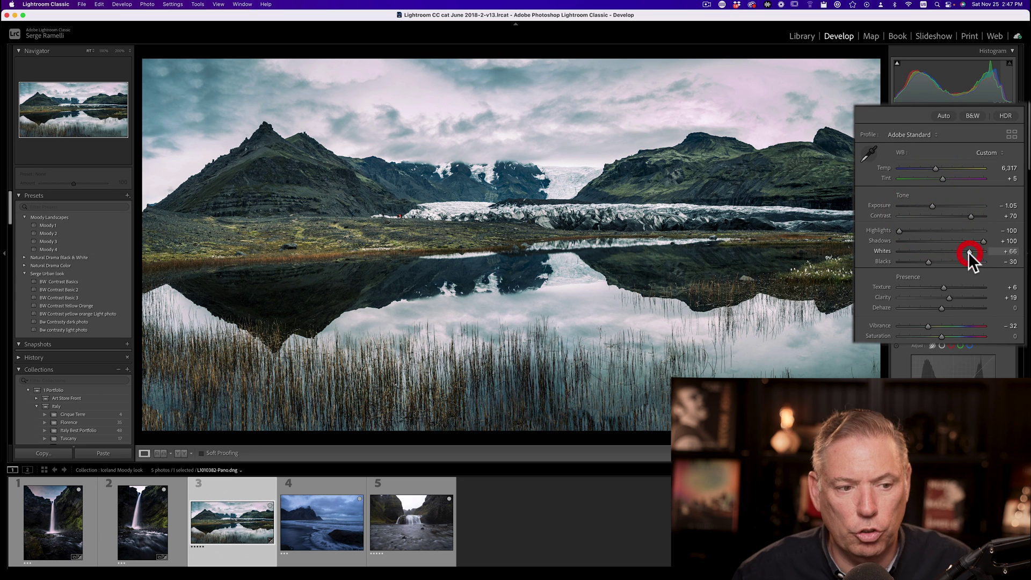
left_click(937, 167)
left_click_drag(937, 167, 952, 179)
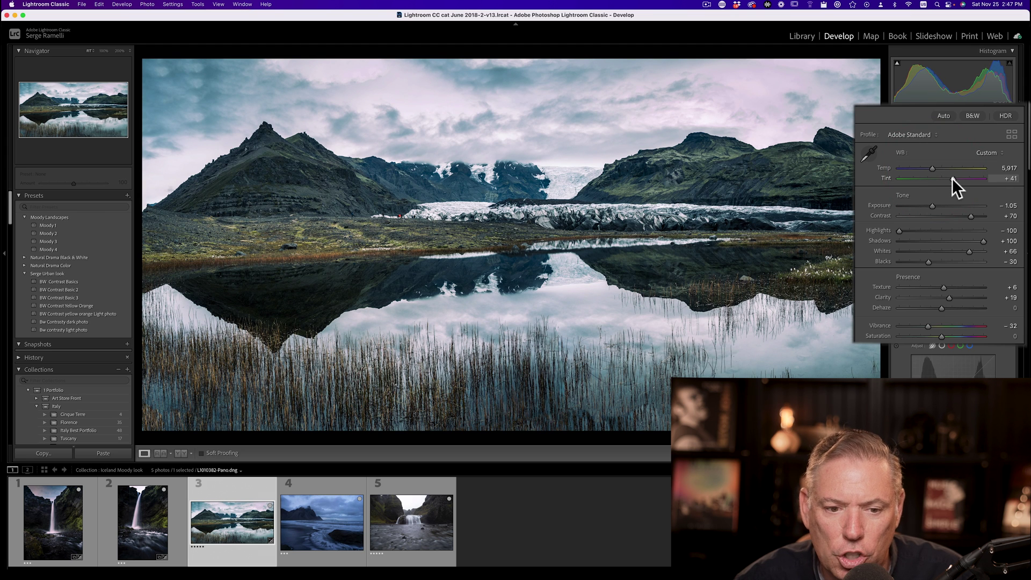
left_click(946, 177)
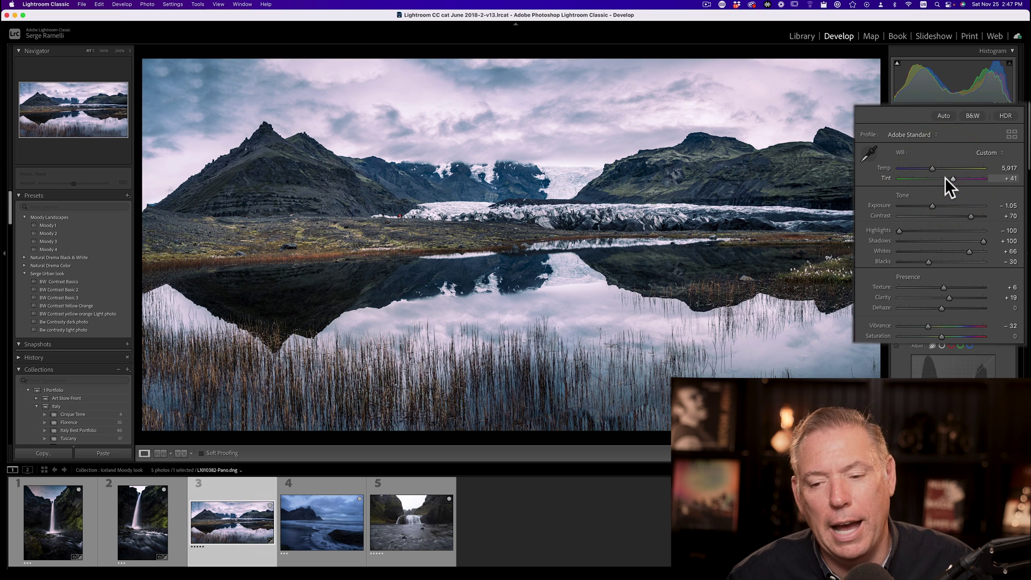
left_click_drag(930, 168, 929, 168)
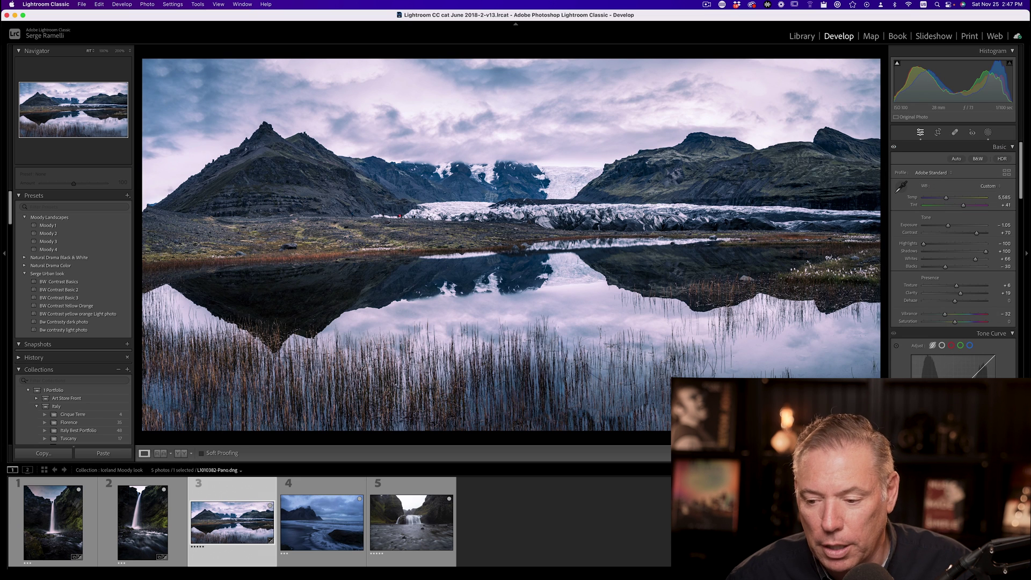
key("backslash")
key("backslash")
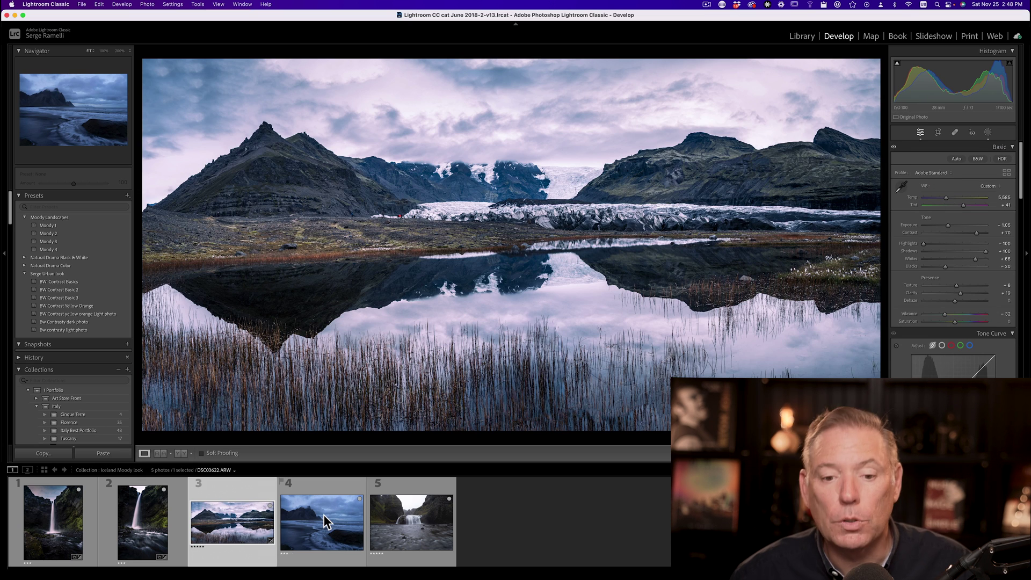
Step: Apply the Moody 4 preset to the blue beach photo with the mountain and waves
left_click(324, 493)
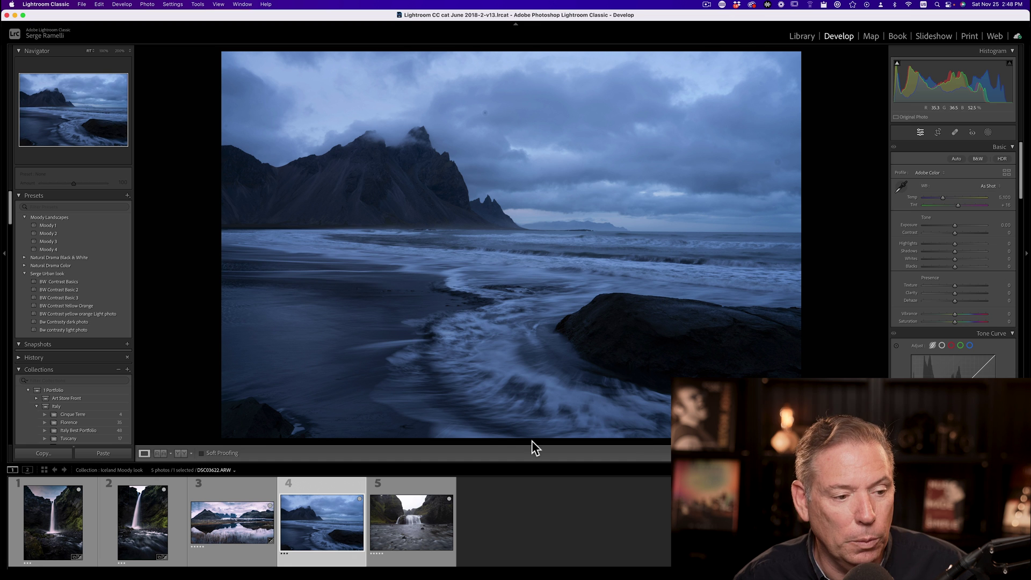
mouse_move(75, 191)
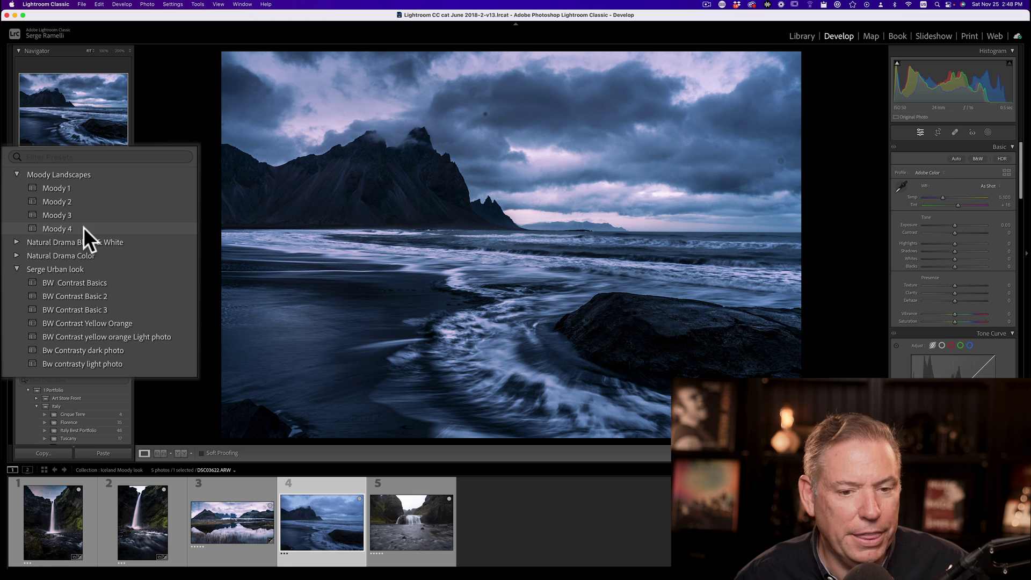
left_click(82, 227)
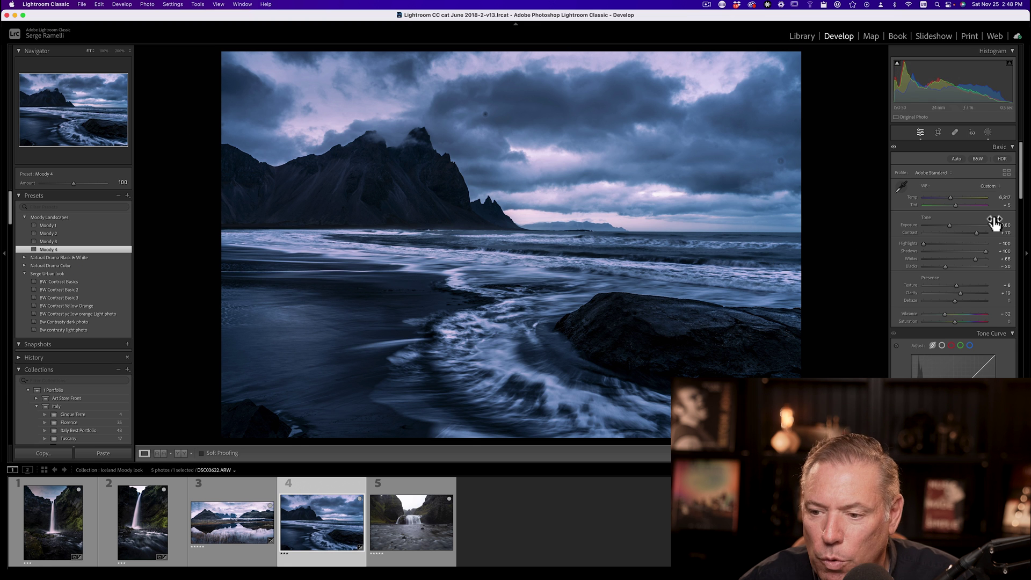
Step: Set the beach photo's Exposure to −0.70, check Blacks and Whites clipping, and compare the edit against the reset photo
left_click_drag(951, 226, 952, 226)
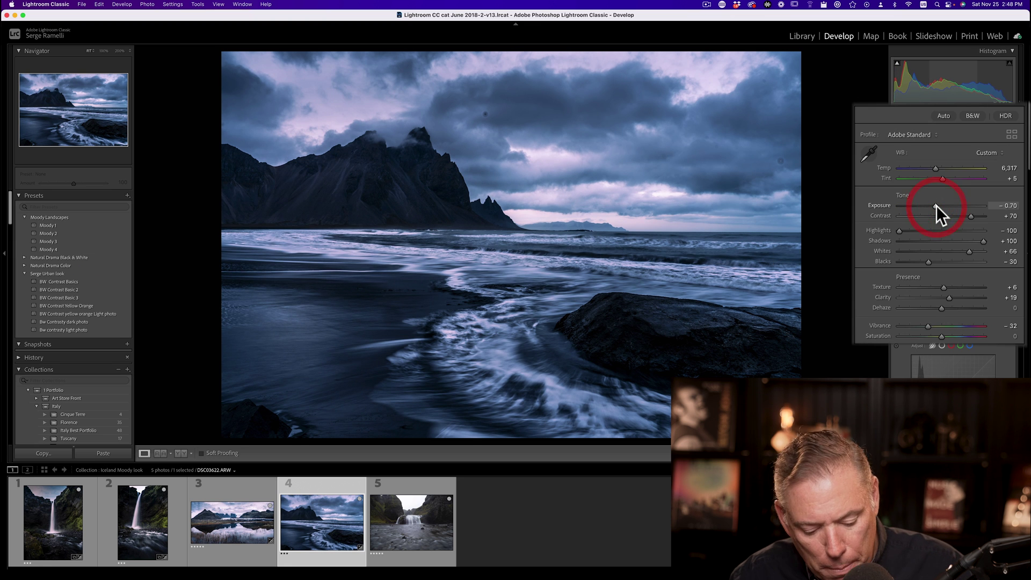
key("alt")
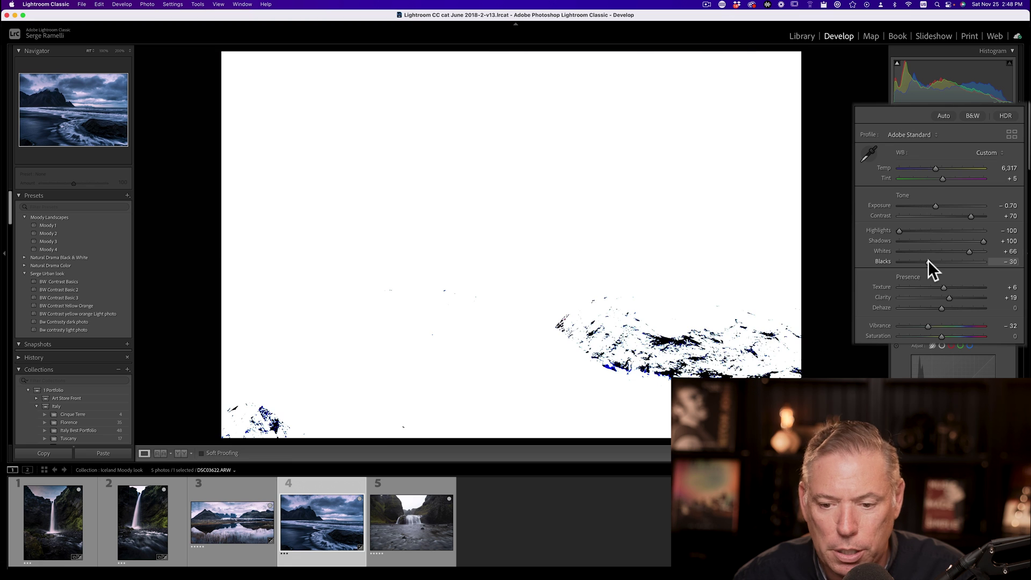
left_click_drag(928, 260, 928, 260)
left_click(971, 252, "alt")
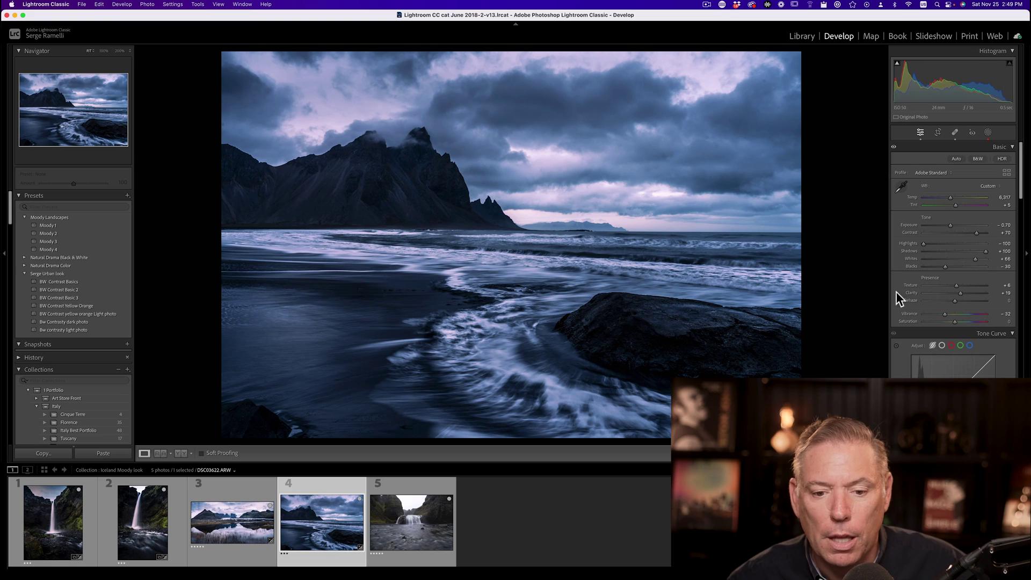
key("super+shift+r")
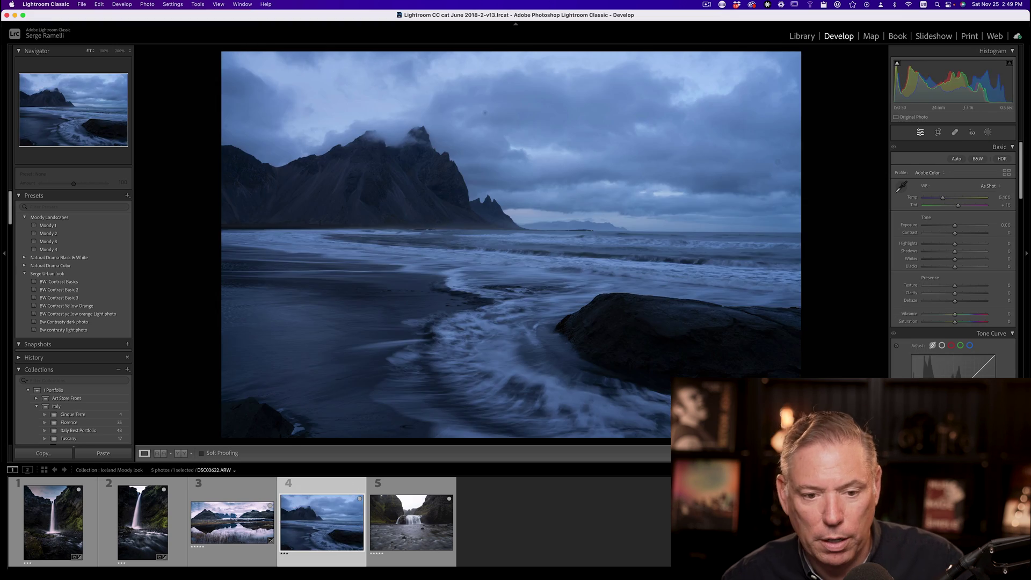
key("super+z")
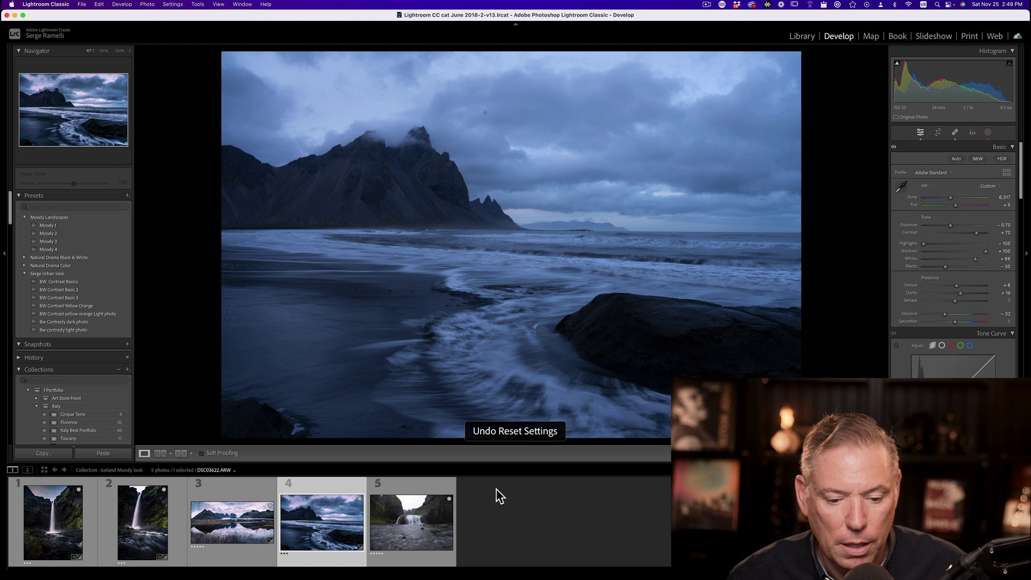
Step: Apply the Moody 2 preset to the river waterfall photo
left_click(424, 483)
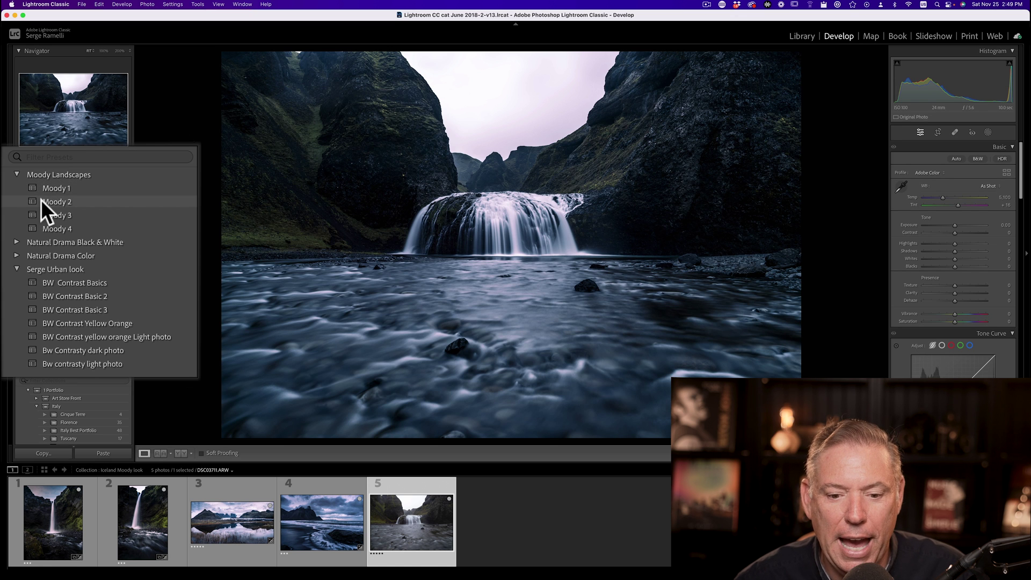
left_click(41, 198)
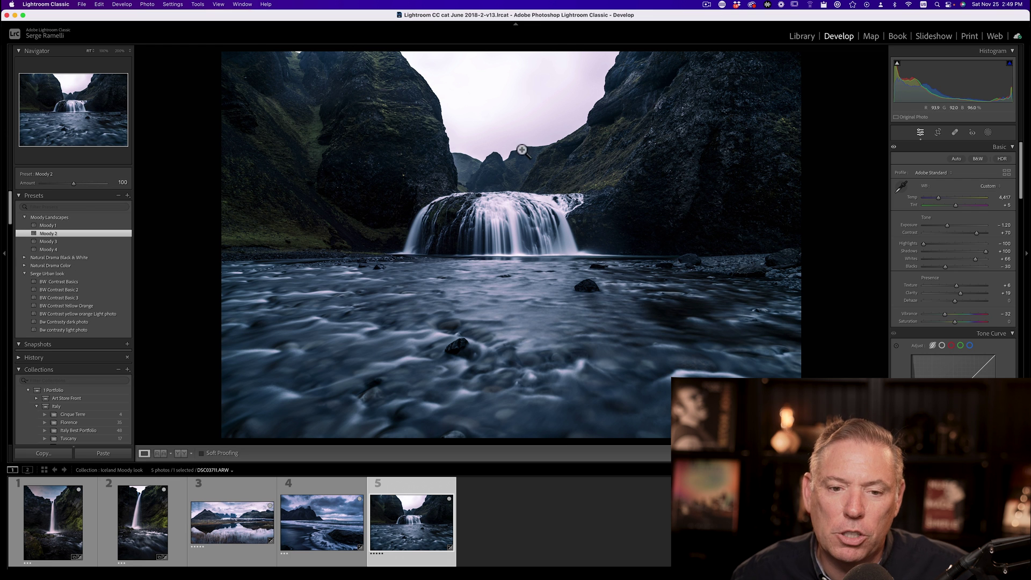
Step: Crop the preset-edited waterfall photo to 16 x 9, trimming the excess from the sky and keeping the foreground water
left_click(938, 132)
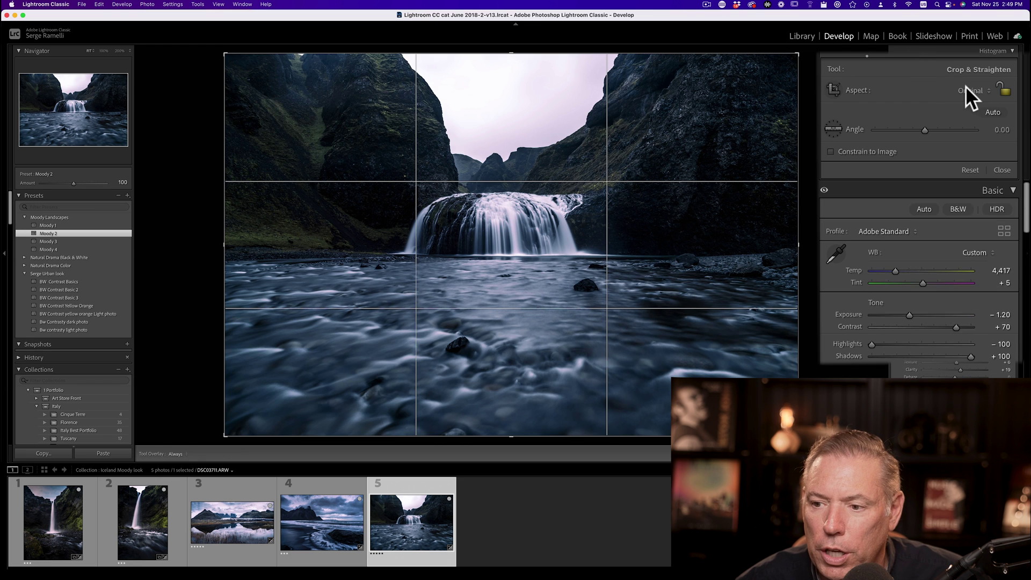
left_click(986, 160)
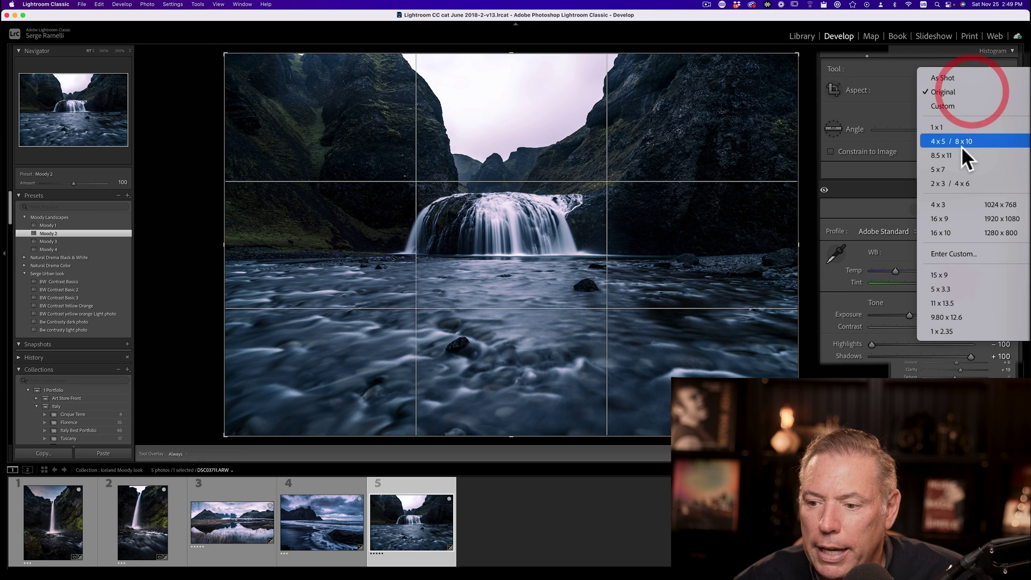
left_click(958, 219)
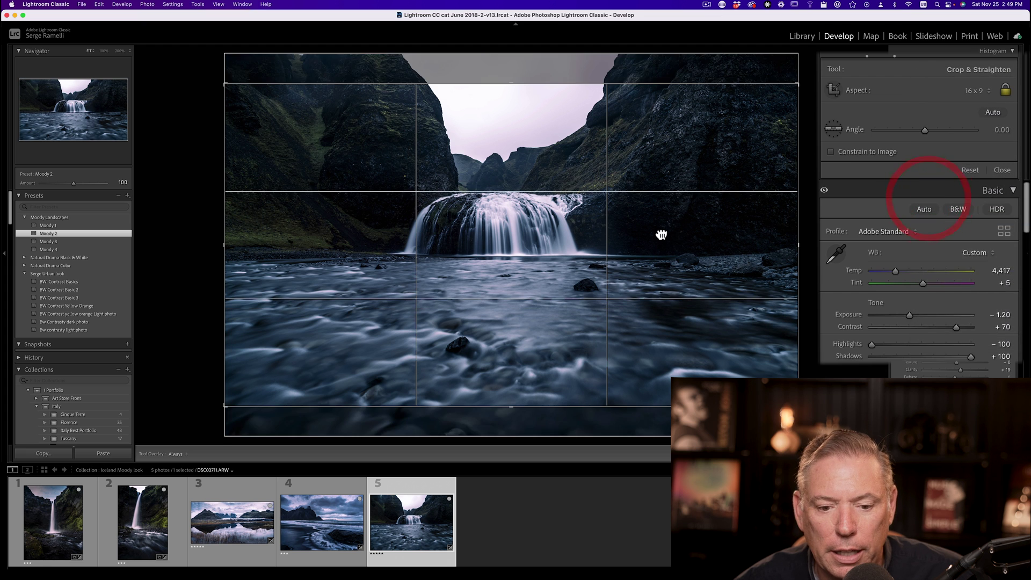
left_click_drag(656, 208, 655, 206)
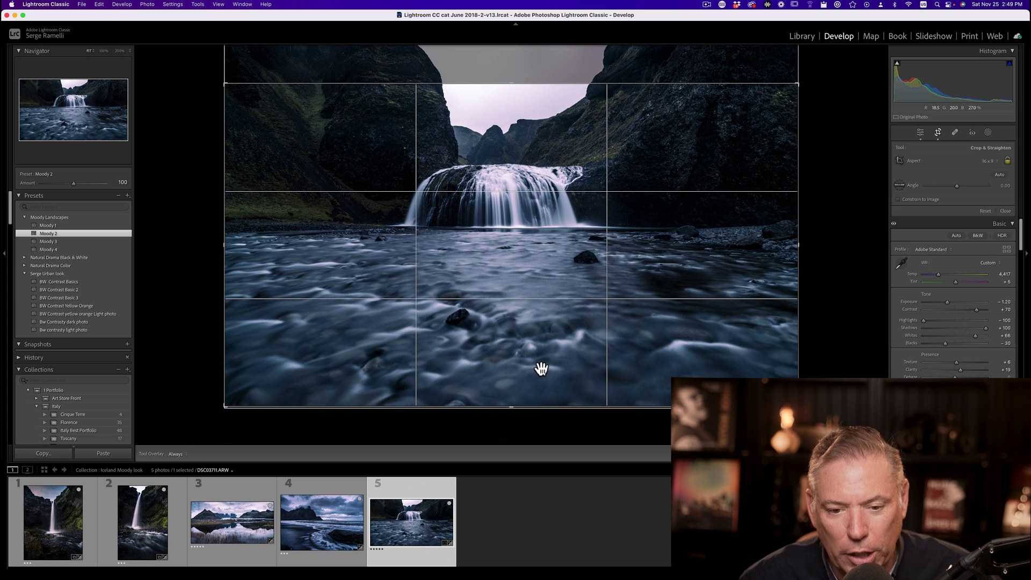
key("Return")
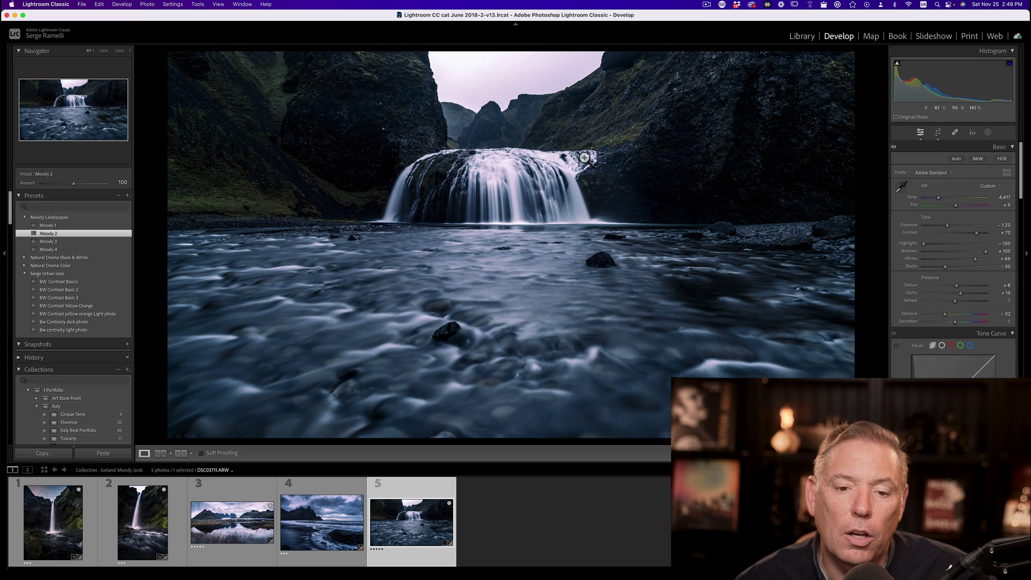
Step: Add a linear gradient mask from the sky down to the waterfall and set its Exposure to −0.81
left_click(988, 133)
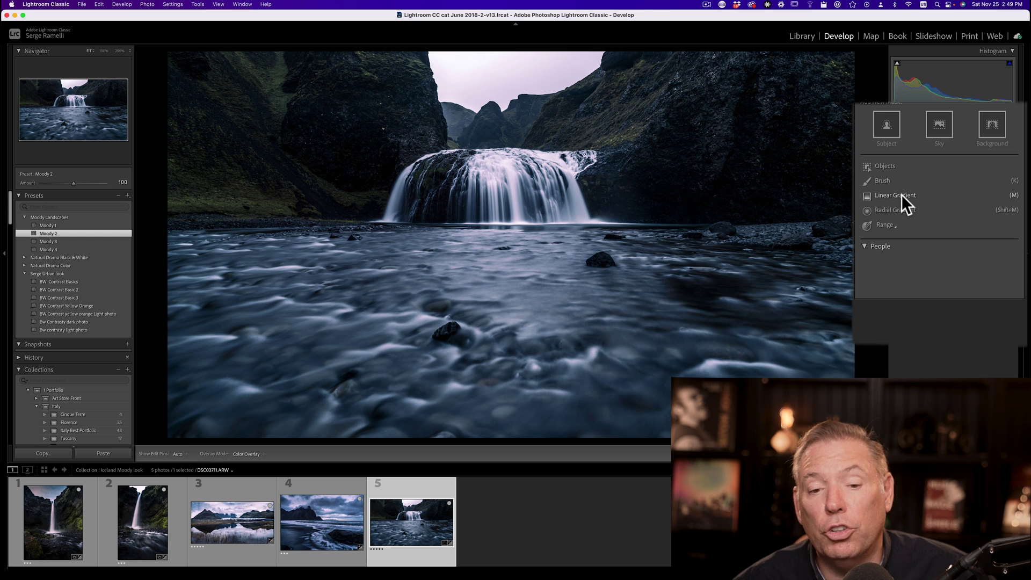
left_click(900, 194)
left_click_drag(514, 71, 511, 152)
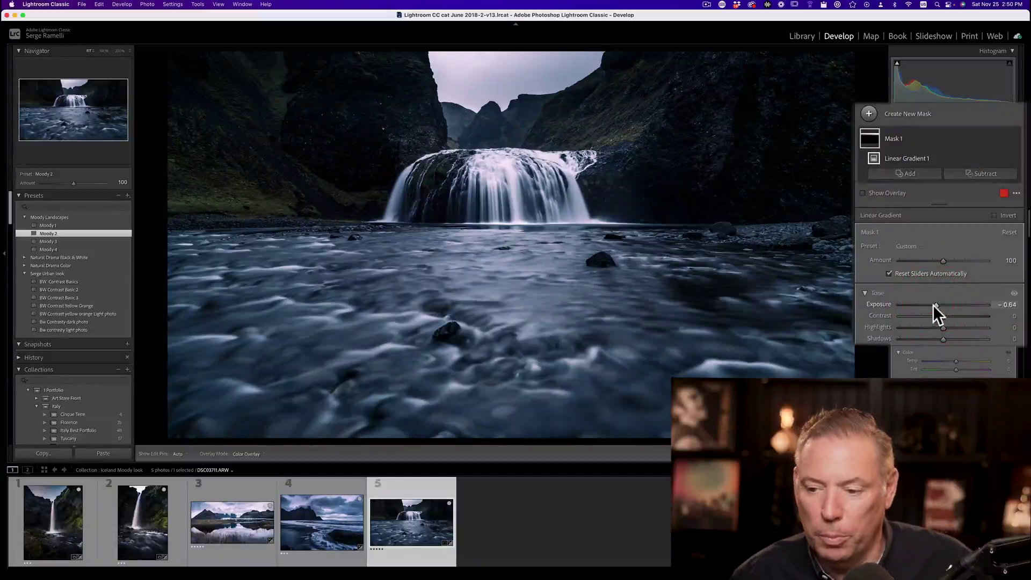
left_click(934, 305)
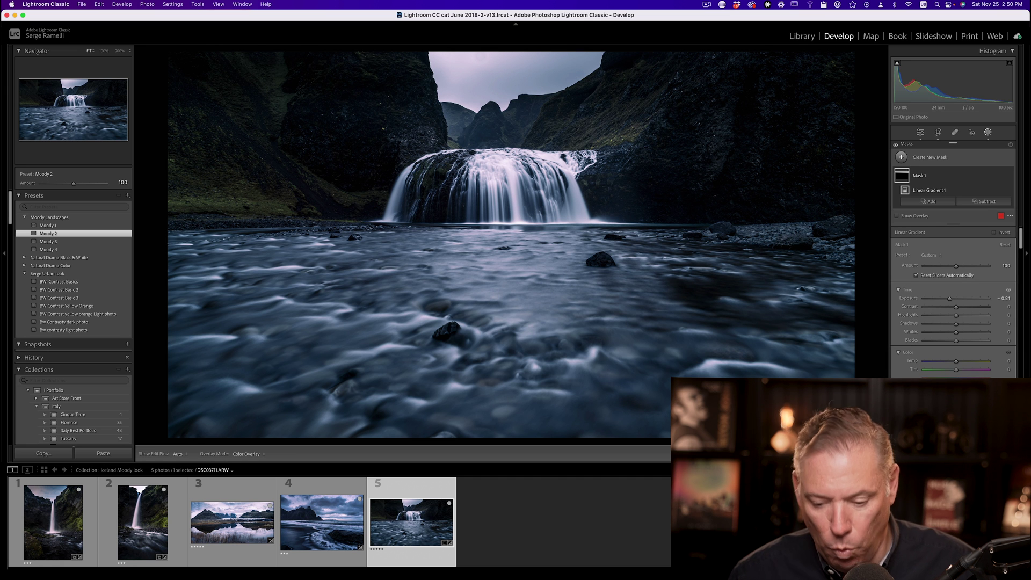
Step: Reset the waterfall photo and set Shadows to +100, Highlights to −100, Blacks to −79 and Whites to +44
key("super+shift+r")
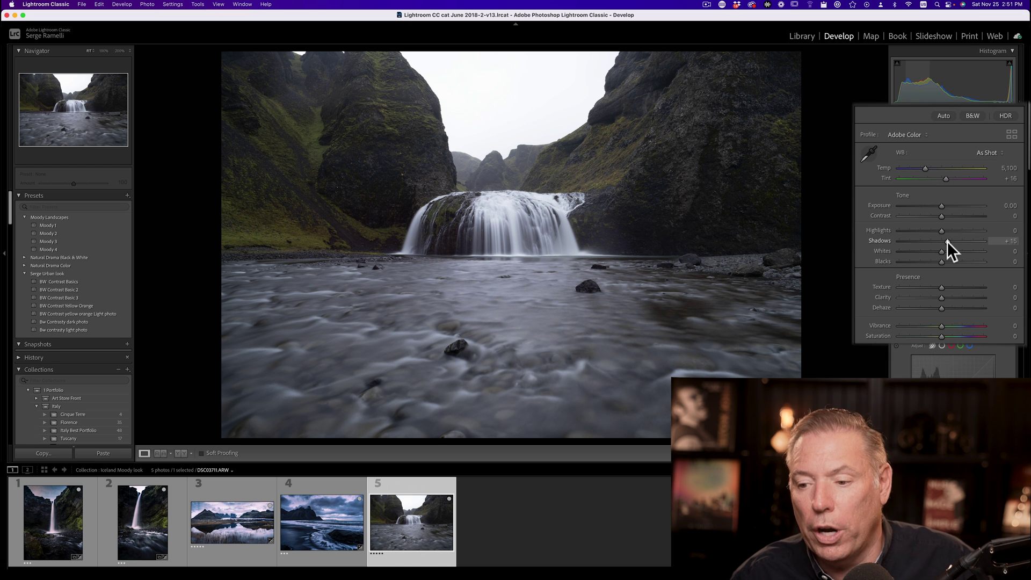
left_click_drag(948, 241, 1008, 242)
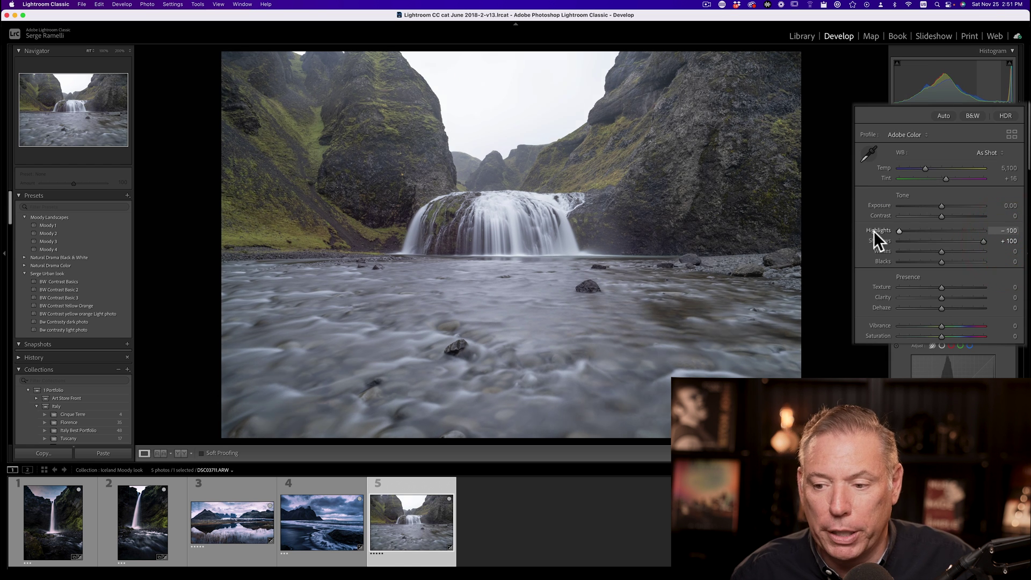
left_click_drag(888, 230, 859, 232)
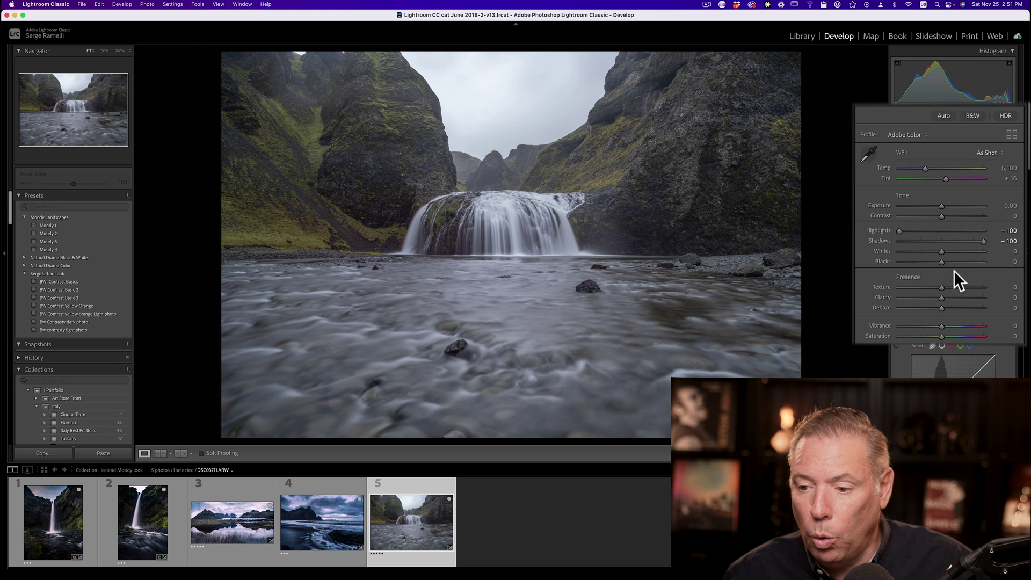
left_click_drag(943, 263, 909, 266)
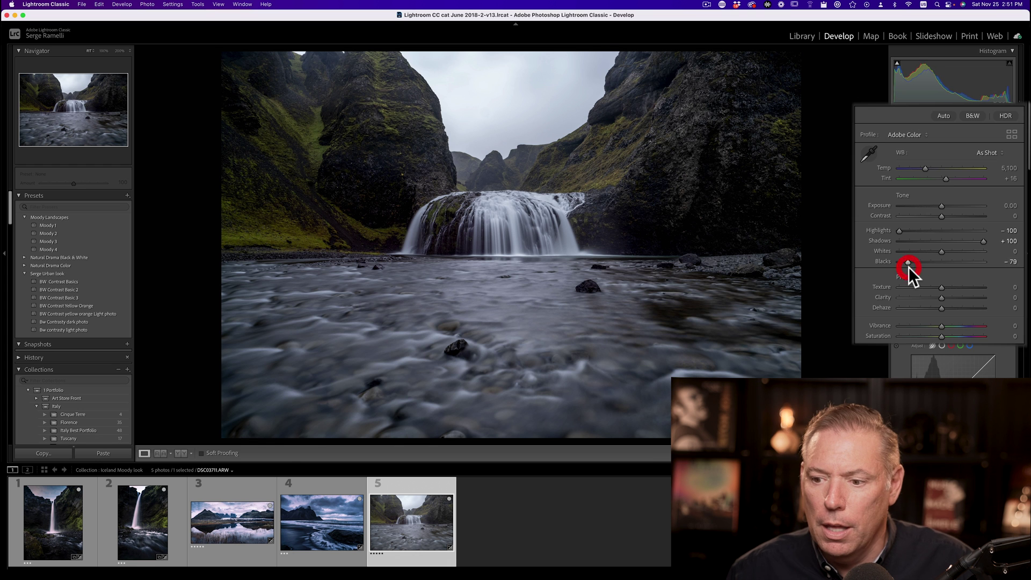
left_click_drag(945, 252, 954, 253)
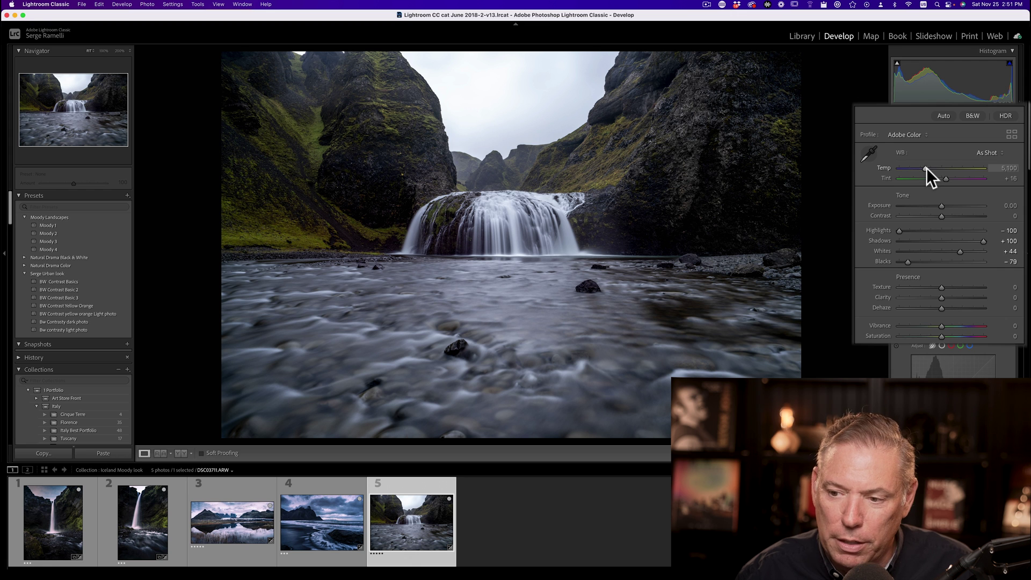
Step: Set the waterfall photo's Temp to 4,436, Tint to +28, Contrast to +48 and Vibrance to −29
left_click_drag(927, 167, 949, 179)
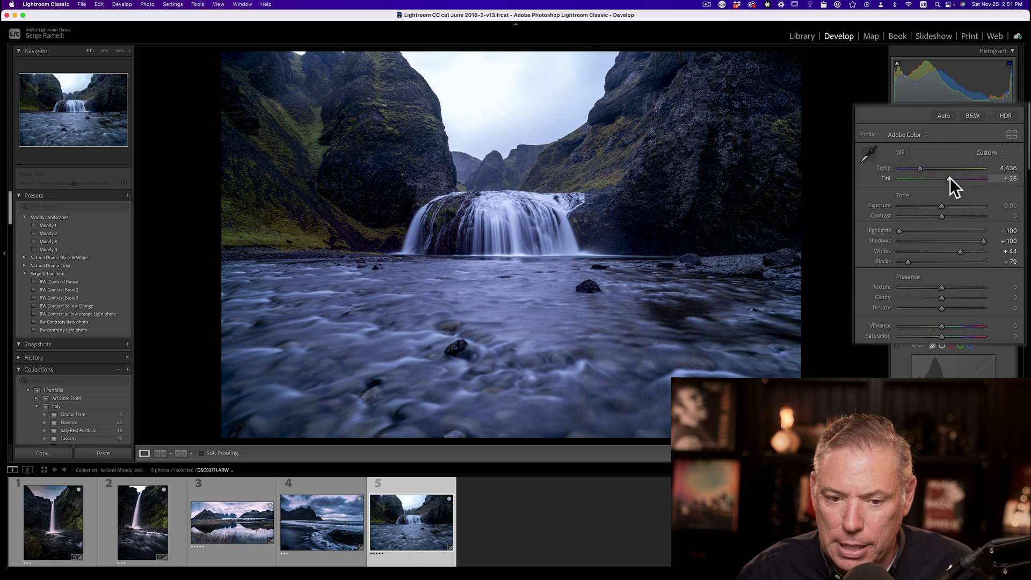
left_click(961, 215)
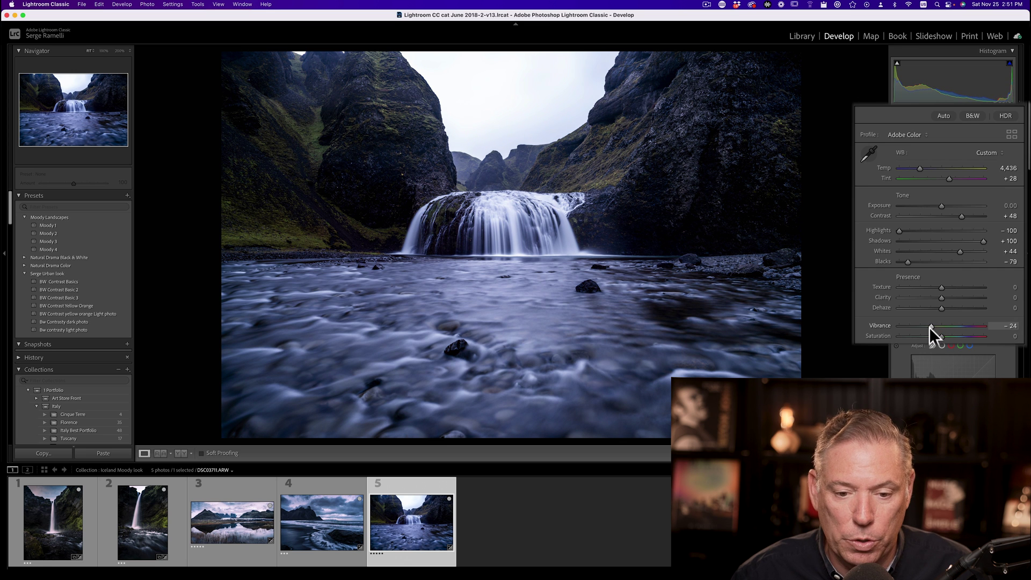
left_click_drag(926, 328, 928, 329)
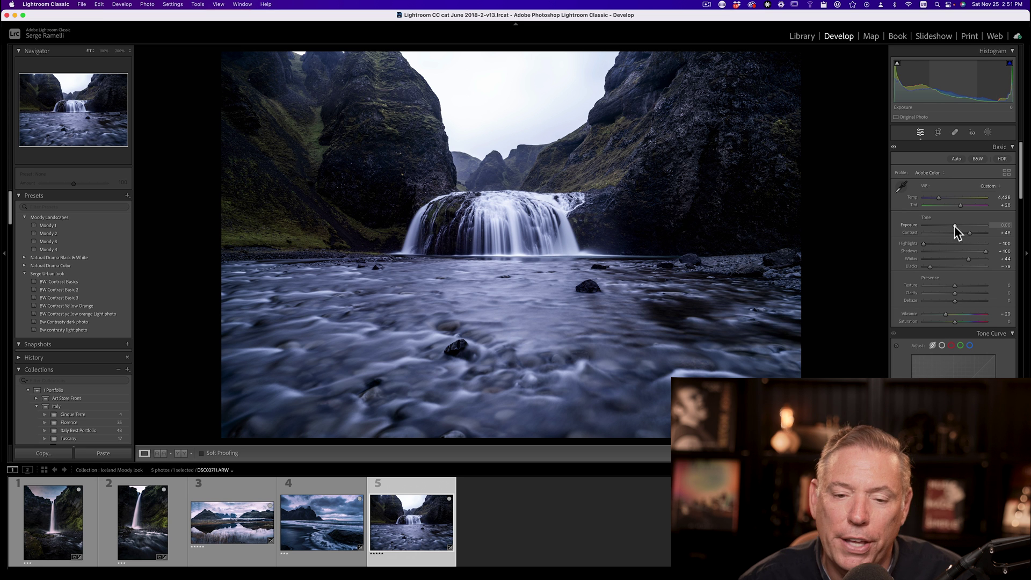
Step: Crop the waterfall photo to 16 x 9, keeping its lower part, and lower the overall Exposure
left_click(938, 132)
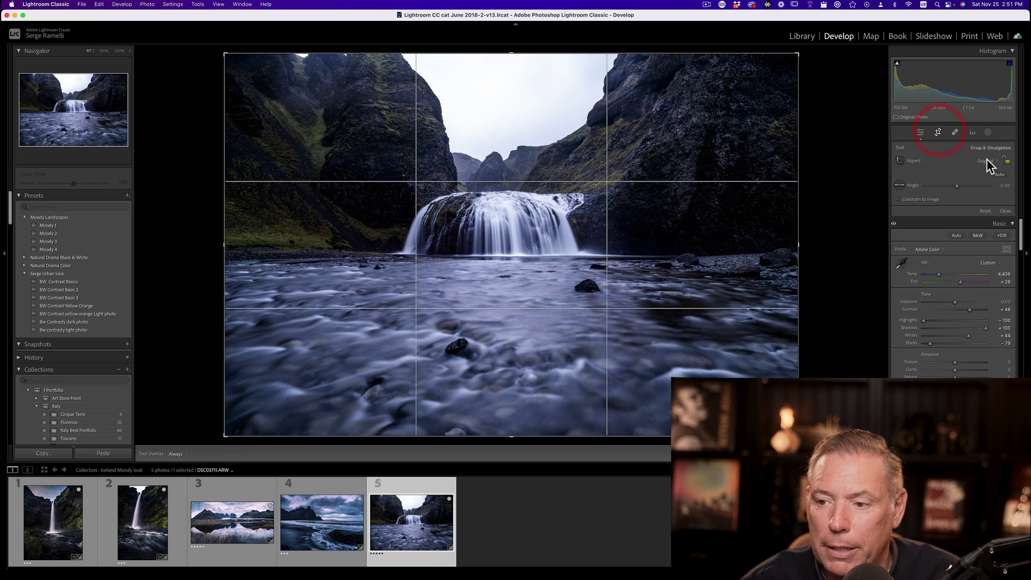
left_click(990, 162)
left_click(985, 236)
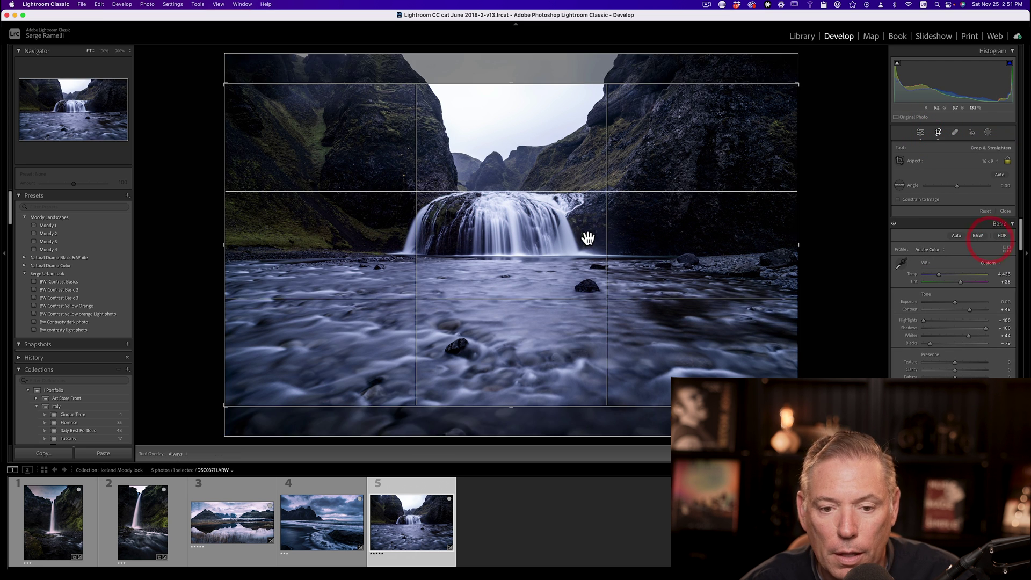
left_click_drag(587, 237, 590, 194)
double_click(589, 194)
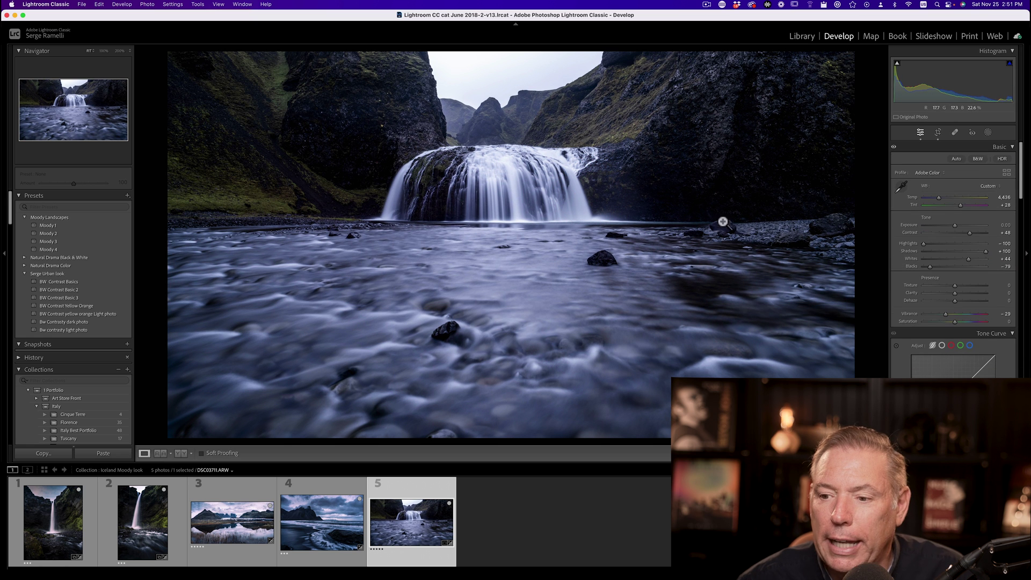
left_click_drag(941, 205, 935, 206)
Step: Paint a size 11 brush mask over the flowing water in the foreground and raise its Exposure to 1.13
left_click(991, 134)
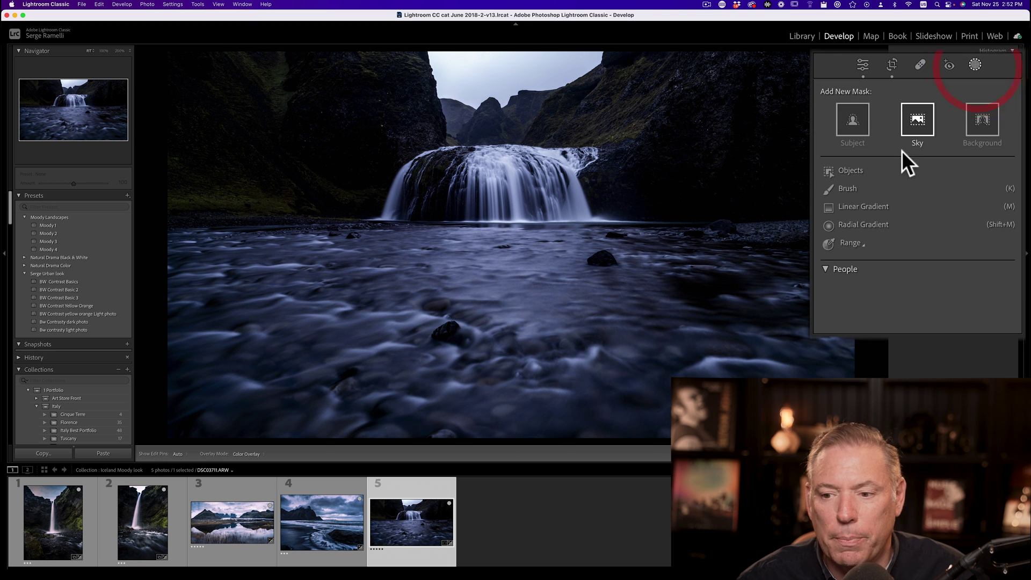
left_click(849, 187)
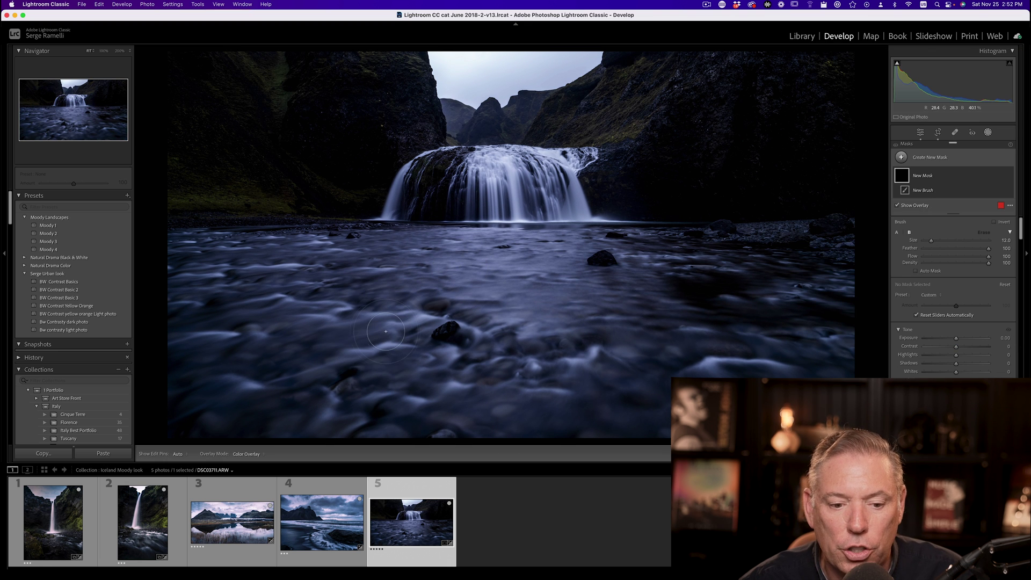
mouse_move(266, 389)
left_mouse_down()
mouse_move(410, 328)
mouse_move(326, 289)
left_mouse_up()
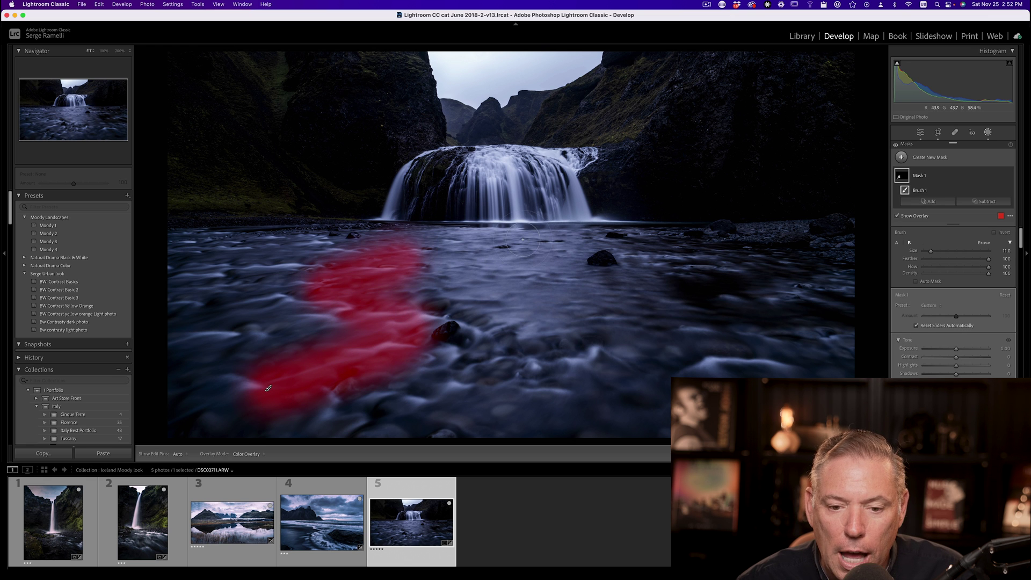
mouse_move(512, 245)
left_mouse_down()
mouse_move(513, 275)
mouse_move(558, 283)
mouse_move(551, 377)
mouse_move(601, 368)
left_mouse_up()
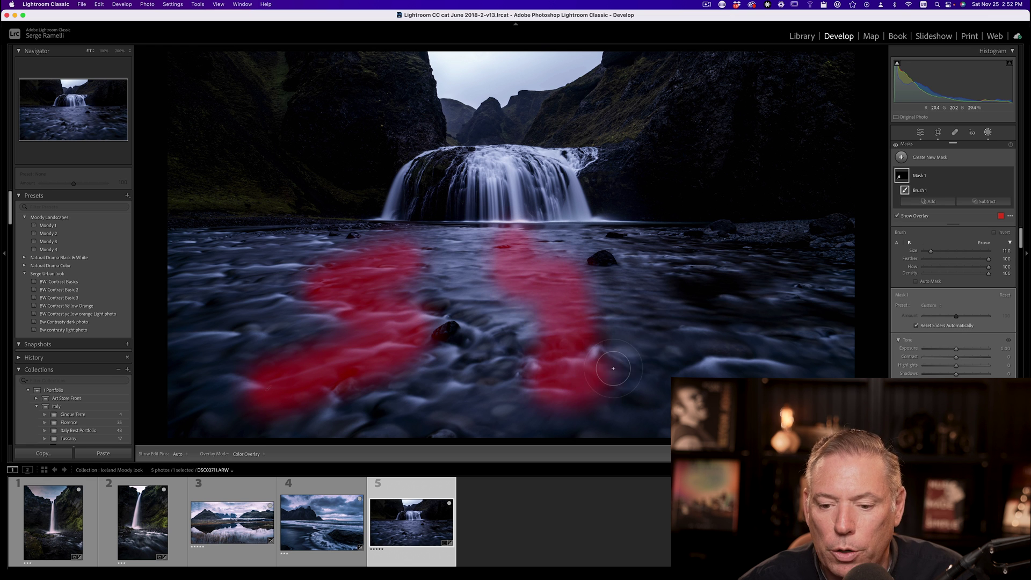
left_click_drag(664, 360, 746, 359)
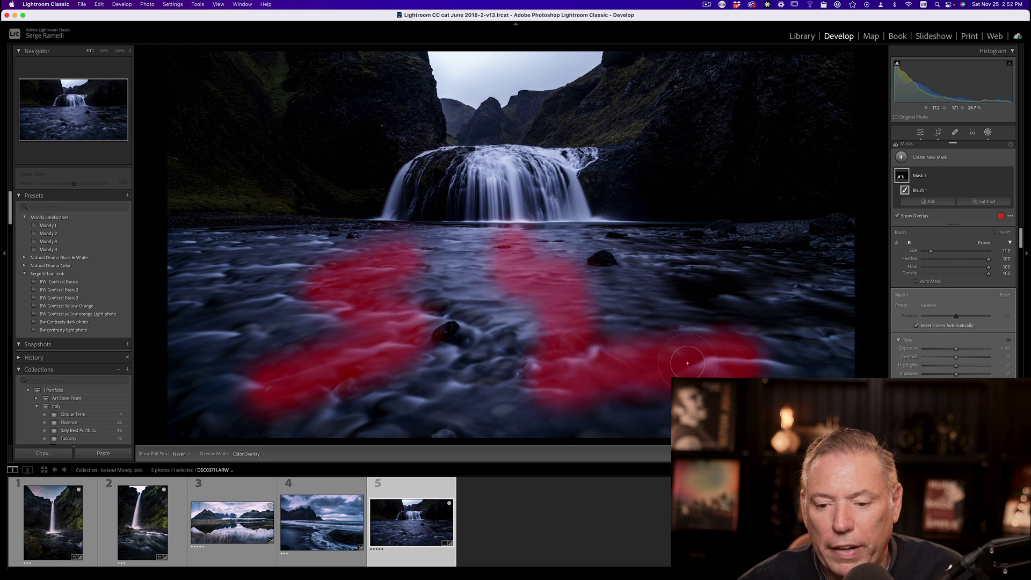
left_click(958, 349)
left_click(959, 349)
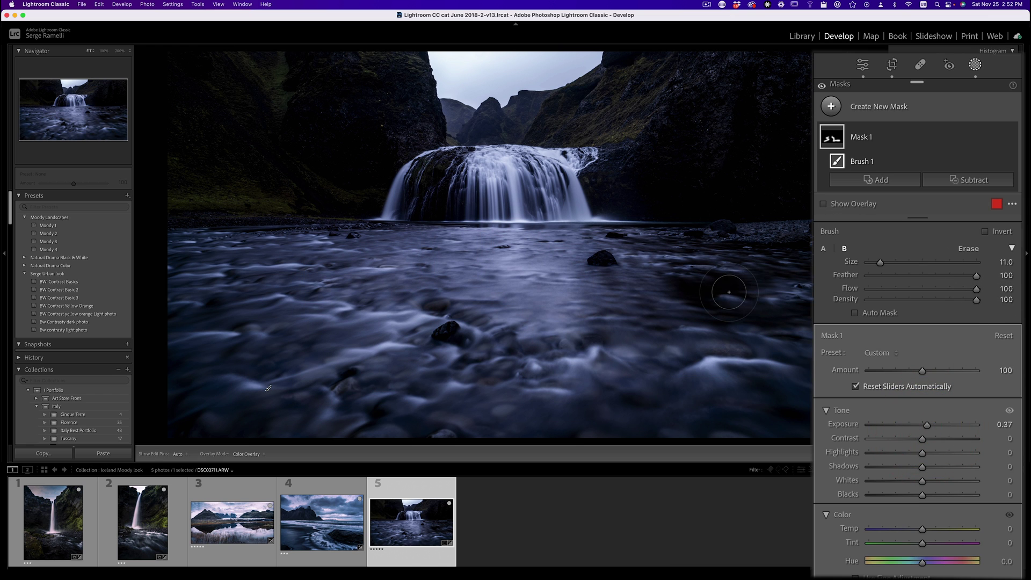
Step: Try a size 6 brush mask with Feather 100 on the dark cliff beside the waterfall, raising its Exposure to 1.74
left_click(901, 157)
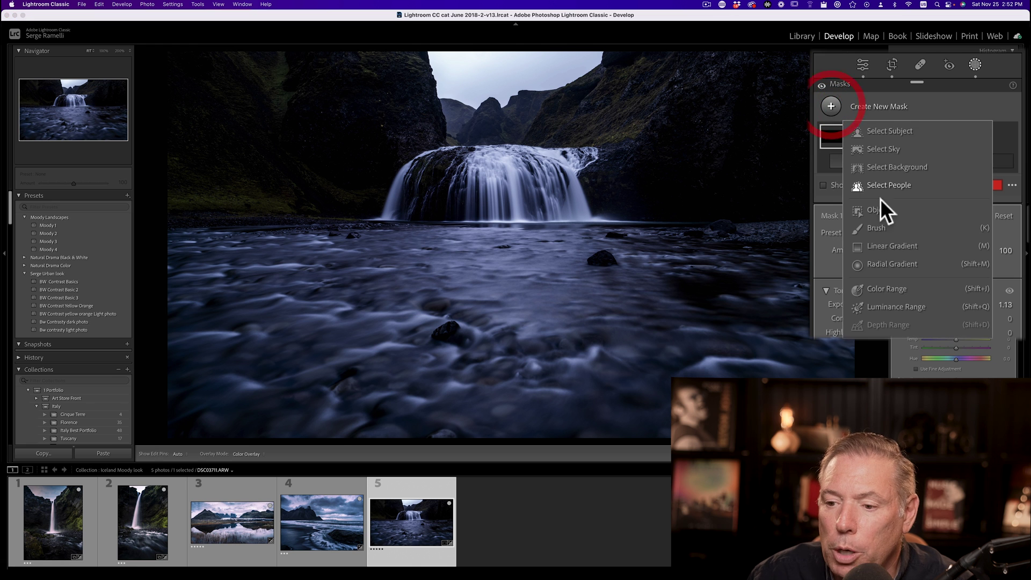
left_click(932, 228)
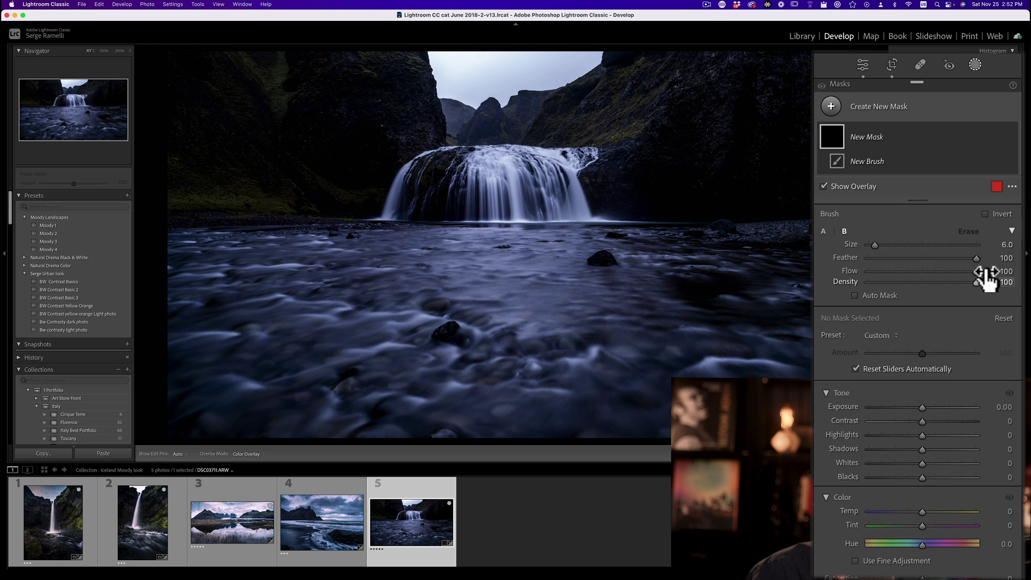
scroll(652, 148, "down", 1)
mouse_move(679, 117)
left_mouse_down()
mouse_move(781, 101)
mouse_move(700, 171)
mouse_move(744, 187)
mouse_move(722, 258)
left_mouse_up()
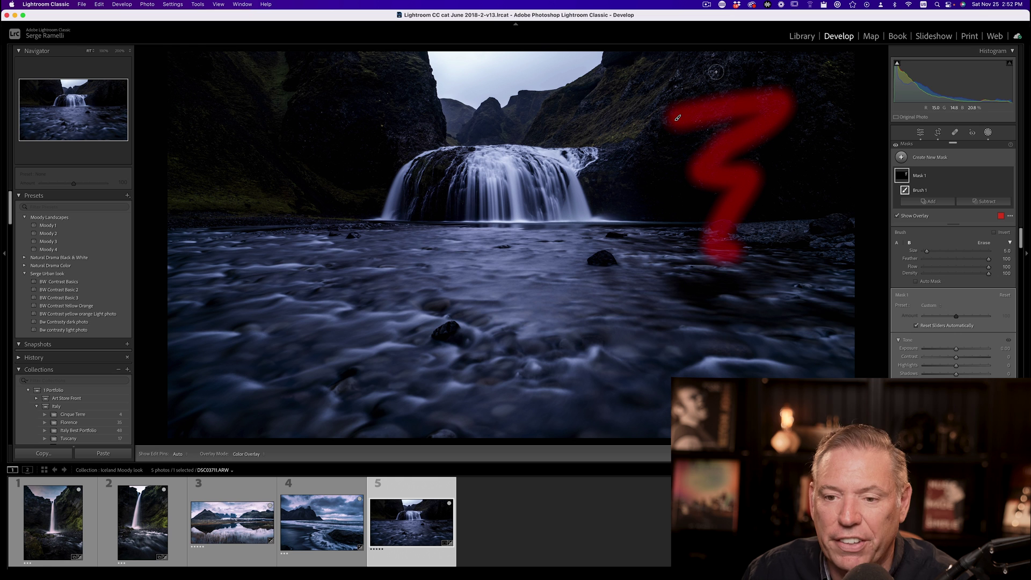
left_click_drag(957, 348, 970, 348)
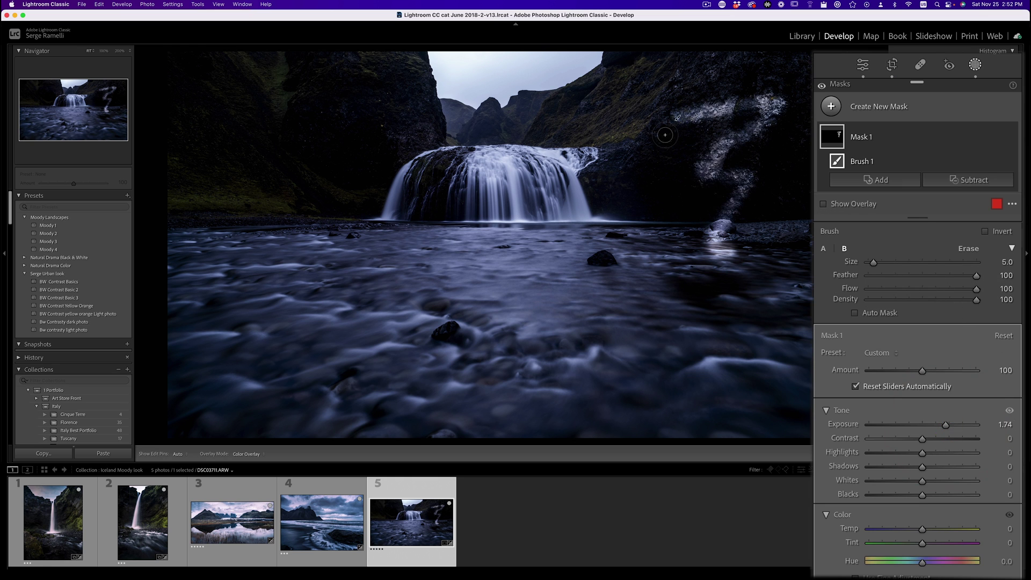
Step: Compare brush edges by painting one stroke beside the waterfall with Feather 0 and another across the waterfall with Feather 100
left_click_drag(939, 276, 865, 275)
key("h")
left_click_drag(603, 127, 648, 153)
mouse_move(620, 197)
left_mouse_down()
mouse_move(664, 213)
mouse_move(639, 306)
left_mouse_up()
key("h")
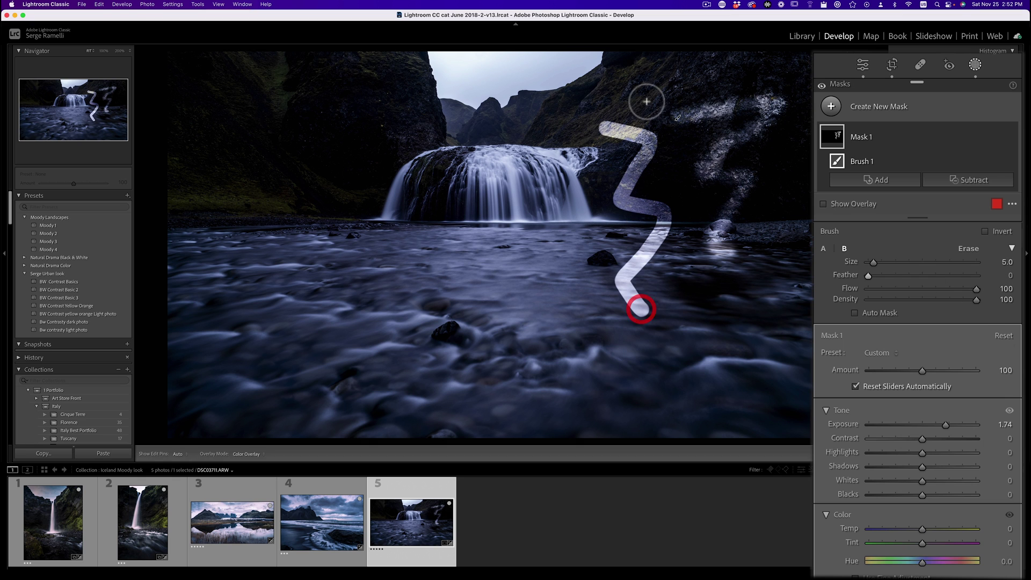
left_click_drag(868, 275, 885, 276)
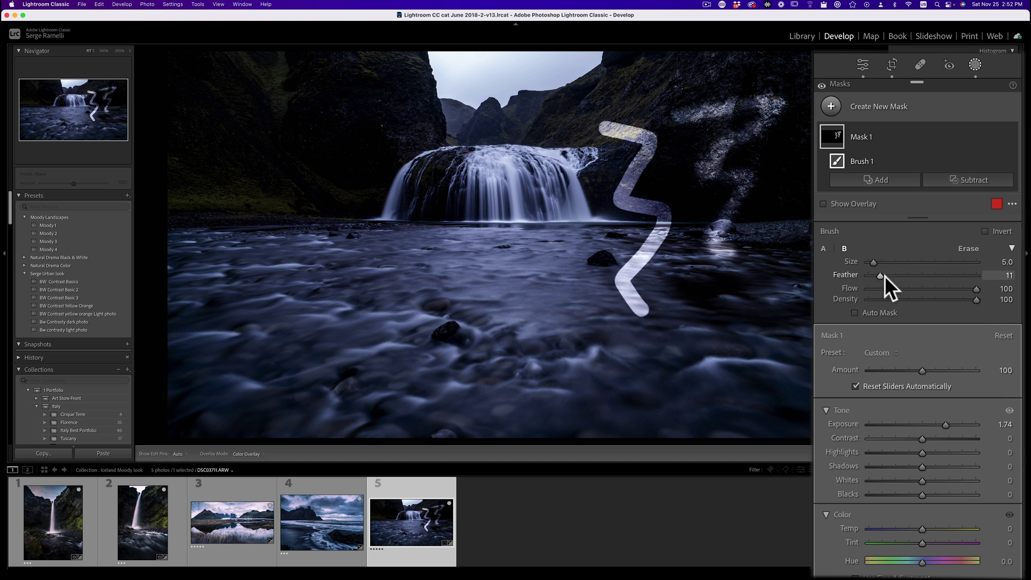
mouse_move(533, 141)
left_mouse_down()
mouse_move(561, 209)
mouse_move(577, 339)
left_mouse_up()
Step: Lower the brush's Flow to 71 and Density to 73, and set the mask's Exposure to 0.58
left_click(943, 289)
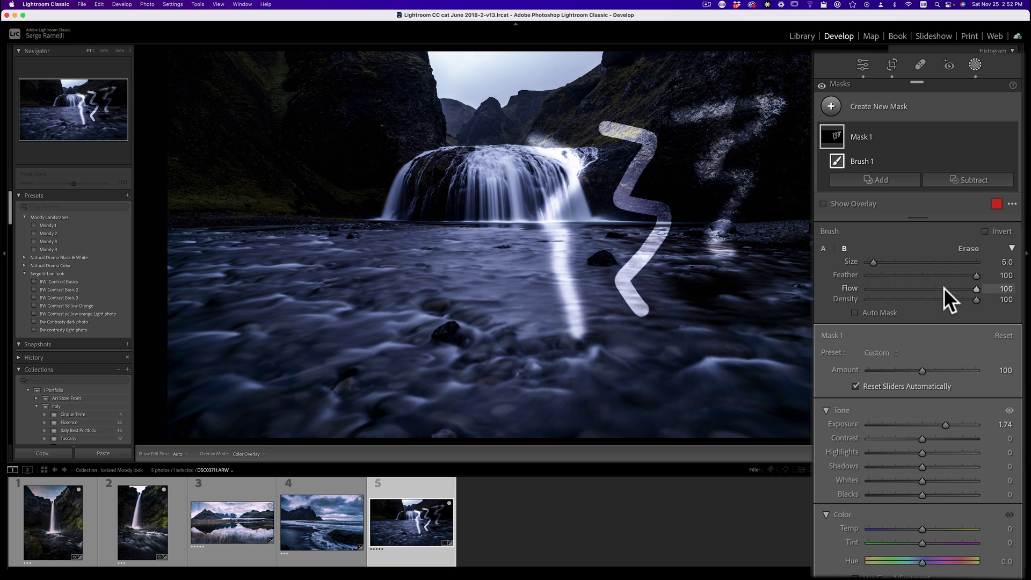
left_click(946, 299)
left_click(929, 424)
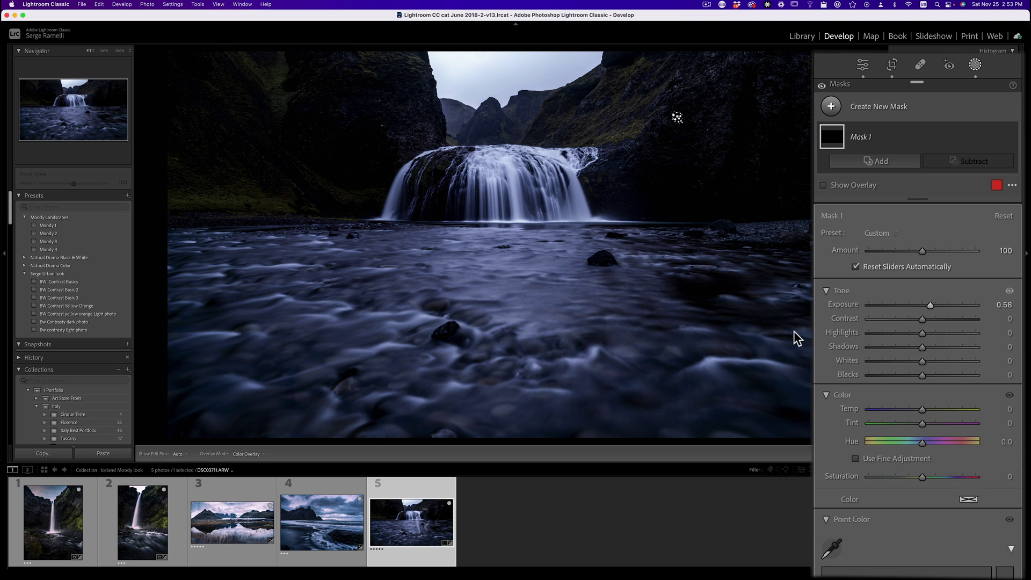
Step: Create a new brush mask with Flow 73 and Density 74, and paint size 11 strokes over the flowing foreground water
left_click(831, 105)
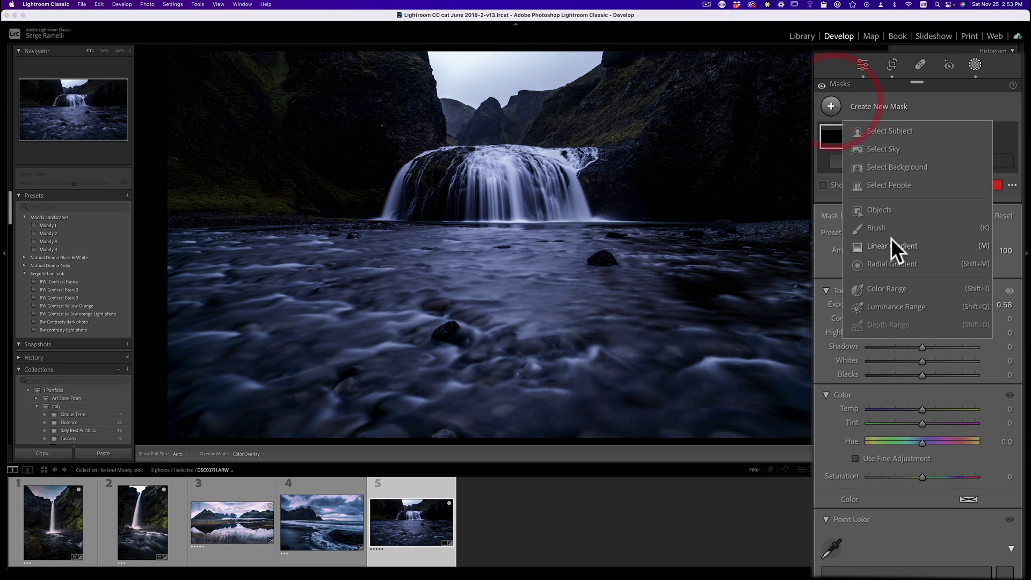
left_click(880, 227)
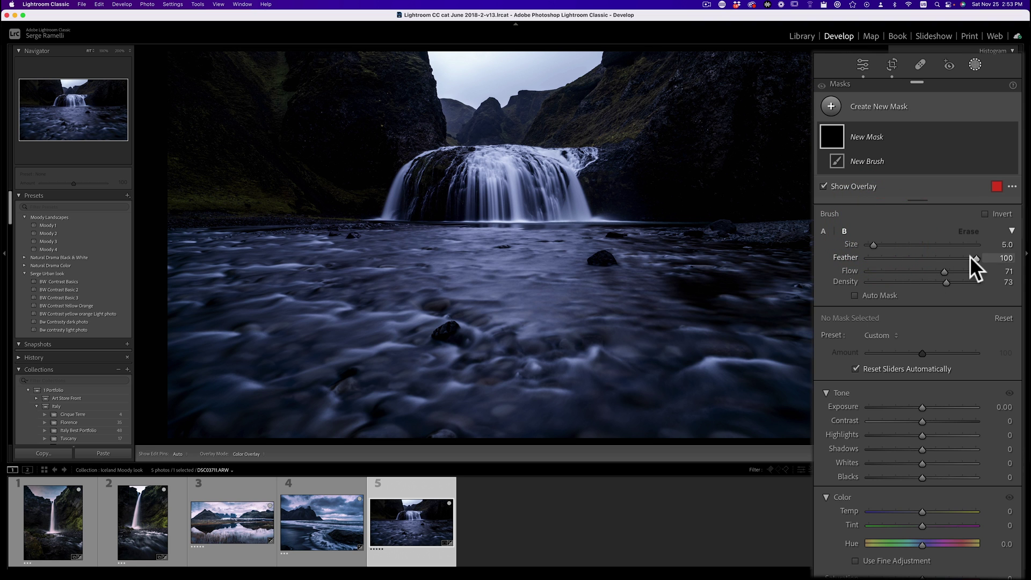
left_click_drag(942, 270, 946, 270)
left_click(945, 282)
left_click_drag(306, 367, 415, 317)
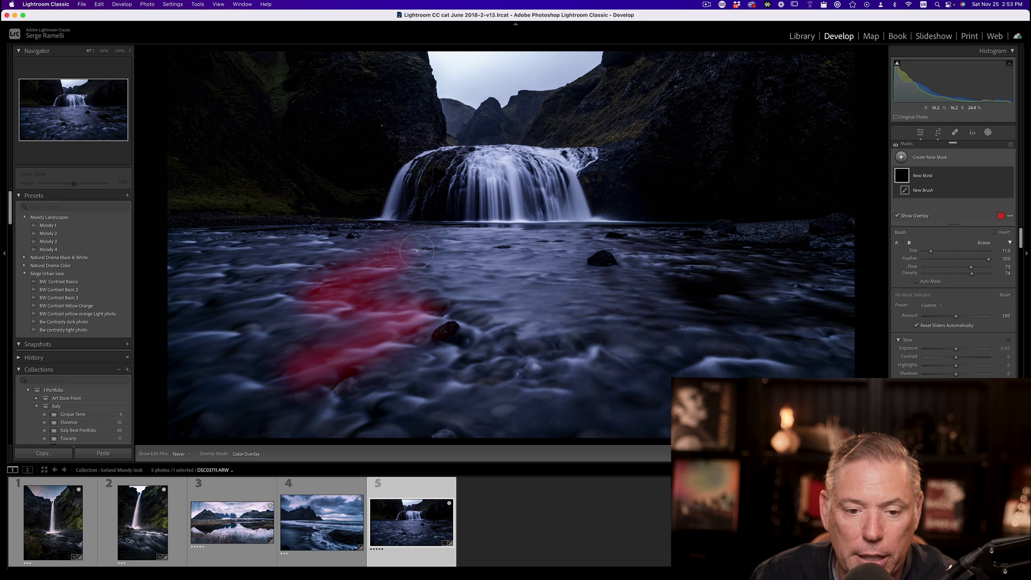
mouse_move(440, 213)
left_mouse_down()
mouse_move(546, 248)
mouse_move(568, 313)
mouse_move(605, 335)
mouse_move(543, 371)
mouse_move(628, 357)
mouse_move(773, 355)
left_mouse_up()
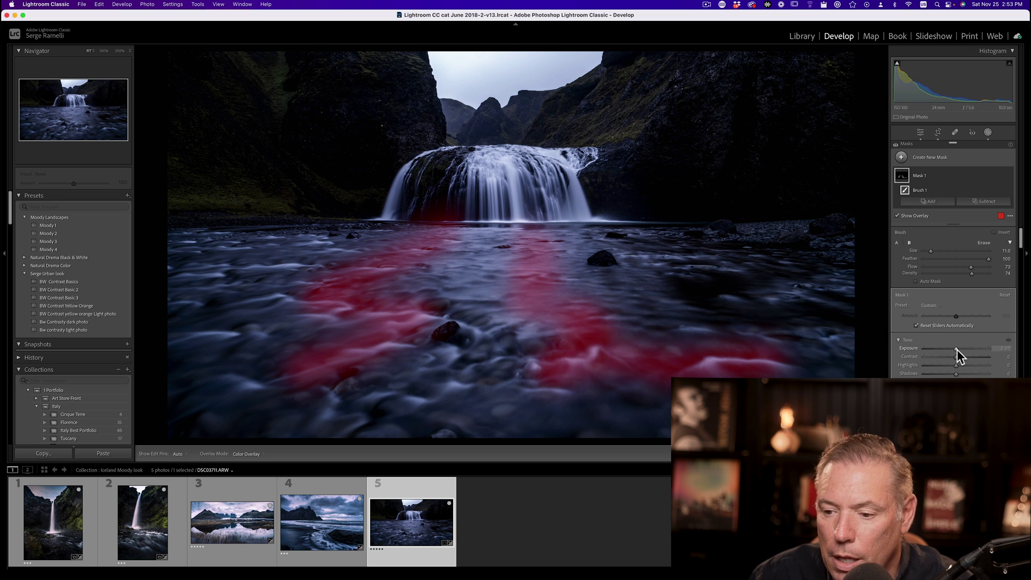
Step: Hide the mask overlay and raise the painted water mask's Exposure to 1.17
key("o")
left_click_drag(958, 348, 964, 348)
left_click_drag(937, 425, 939, 426)
scroll(746, 370, "down", 2)
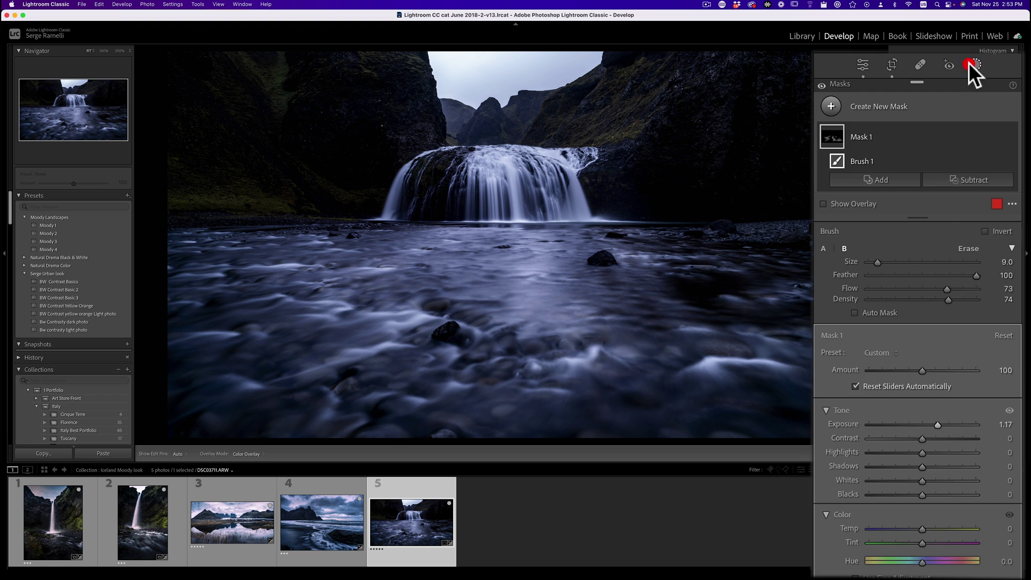
Step: Add a linear gradient mask from the sky down to the top of the waterfall and lower its Exposure to −0.48
left_click(987, 131)
left_click(975, 65)
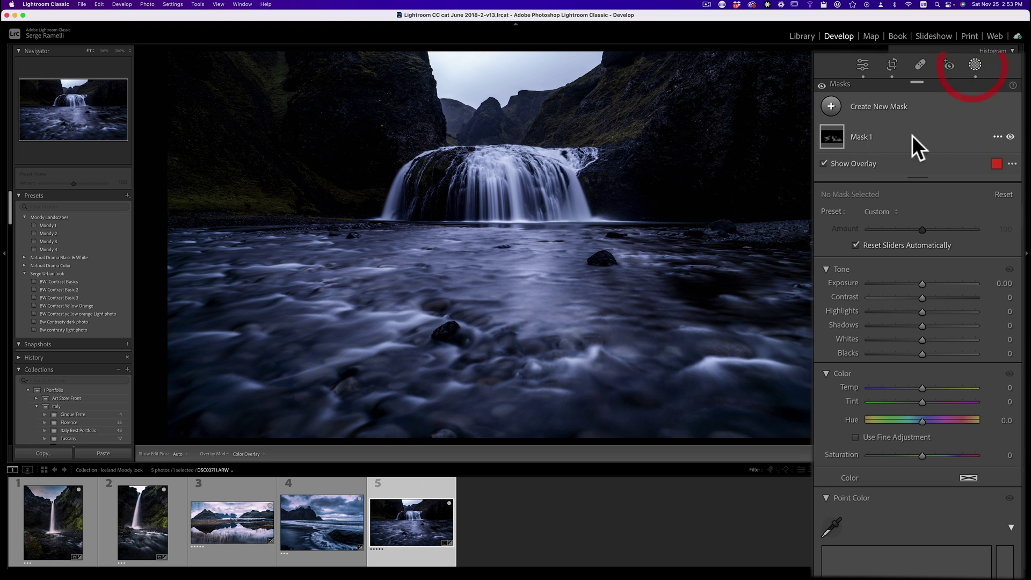
left_click(831, 107)
left_click(891, 242)
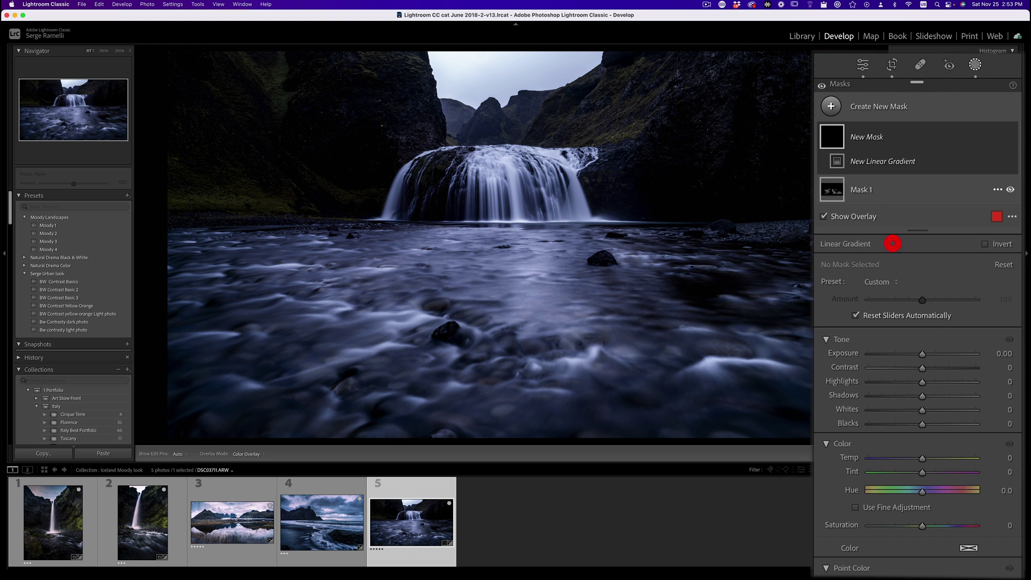
left_click_drag(513, 93, 512, 147)
left_click_drag(956, 316, 952, 318)
key("o")
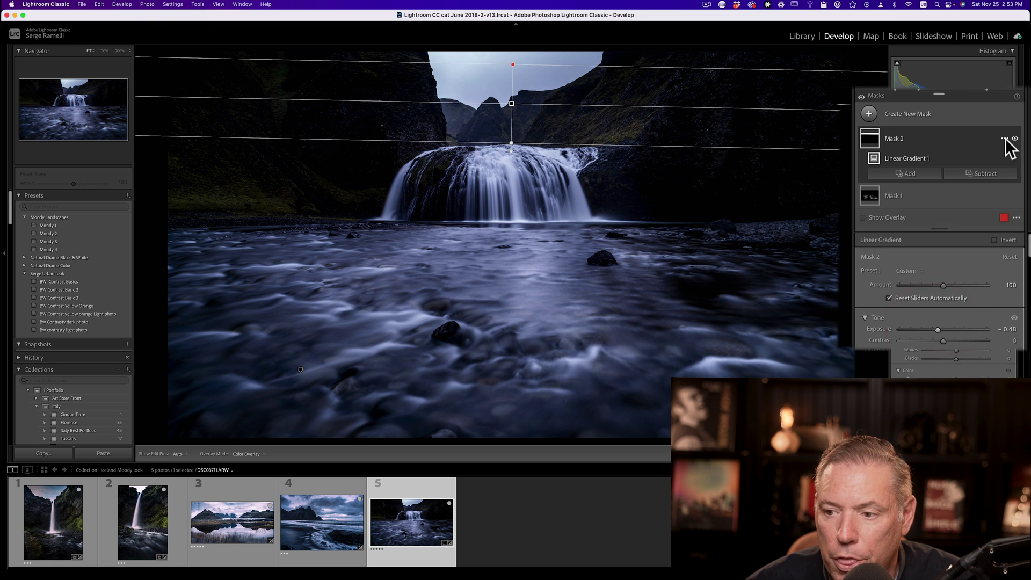
Step: Intersect the linear gradient mask with a sky selection so it darkens only the sky
right_click(1004, 140)
mouse_move(992, 196)
left_click(865, 206)
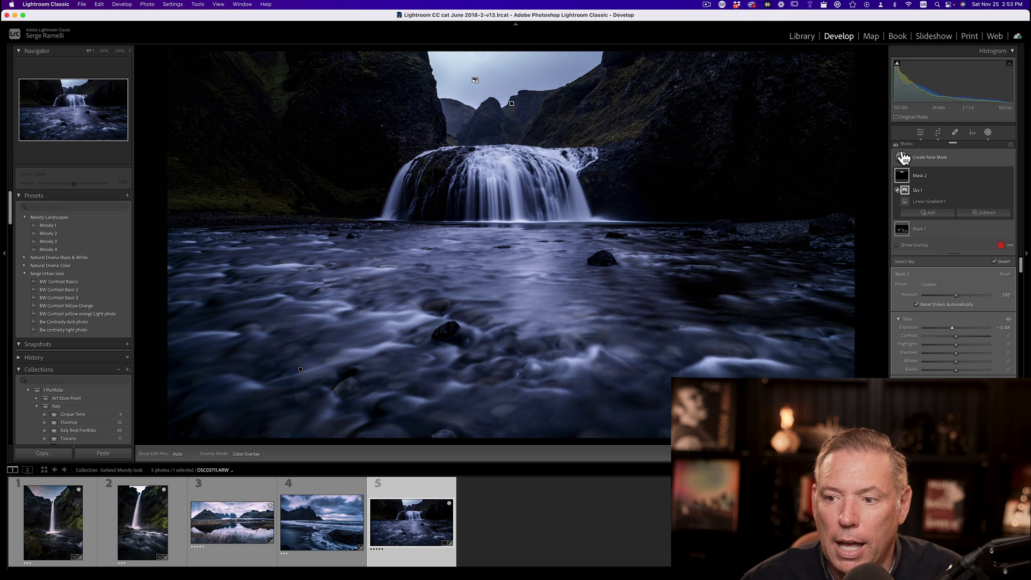
Step: Leave masking, reset the waterfall photo to compare it with the original, and undo the reset
left_click(919, 132)
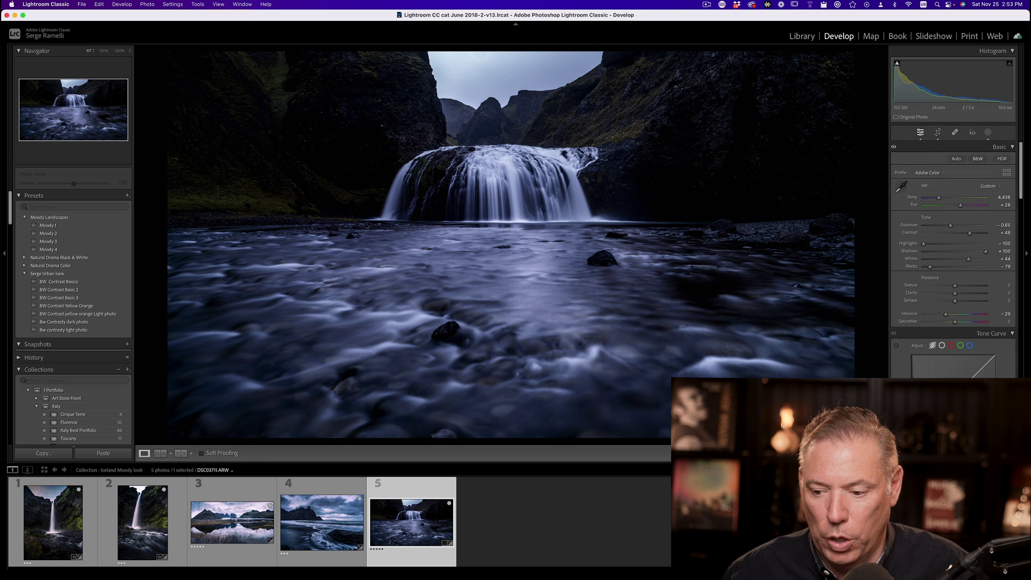
key("super+shift+r")
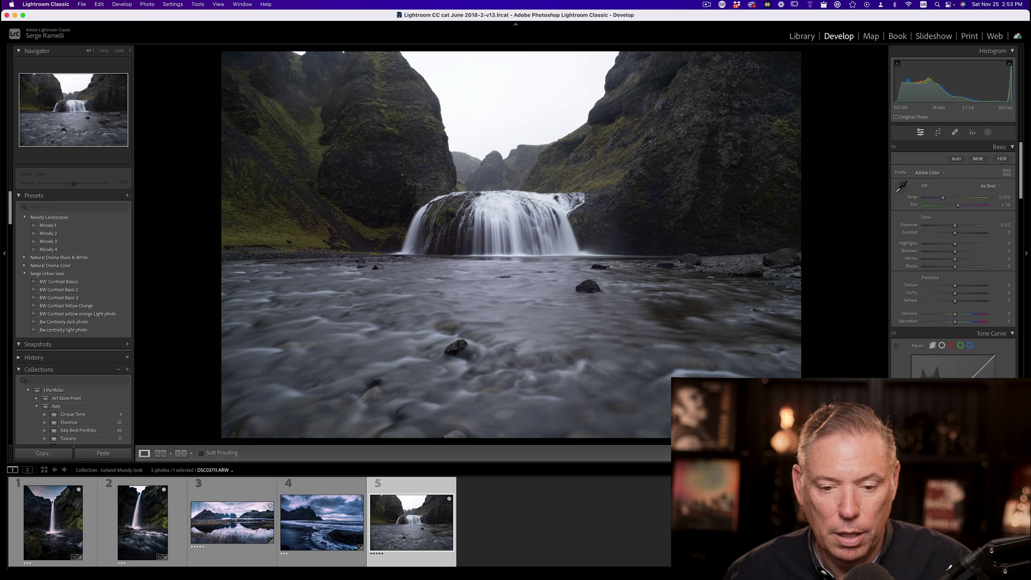
key("super+z")
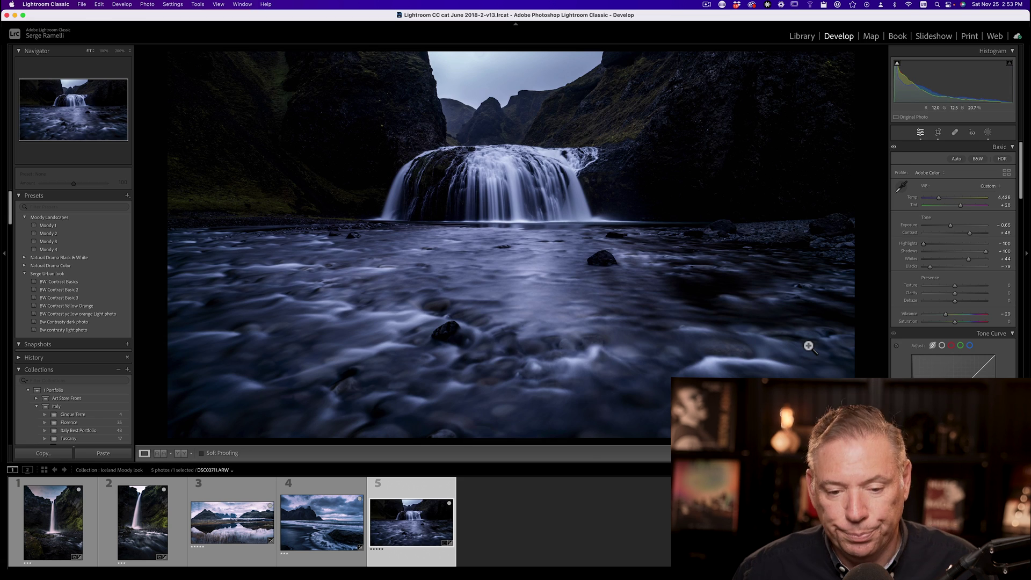